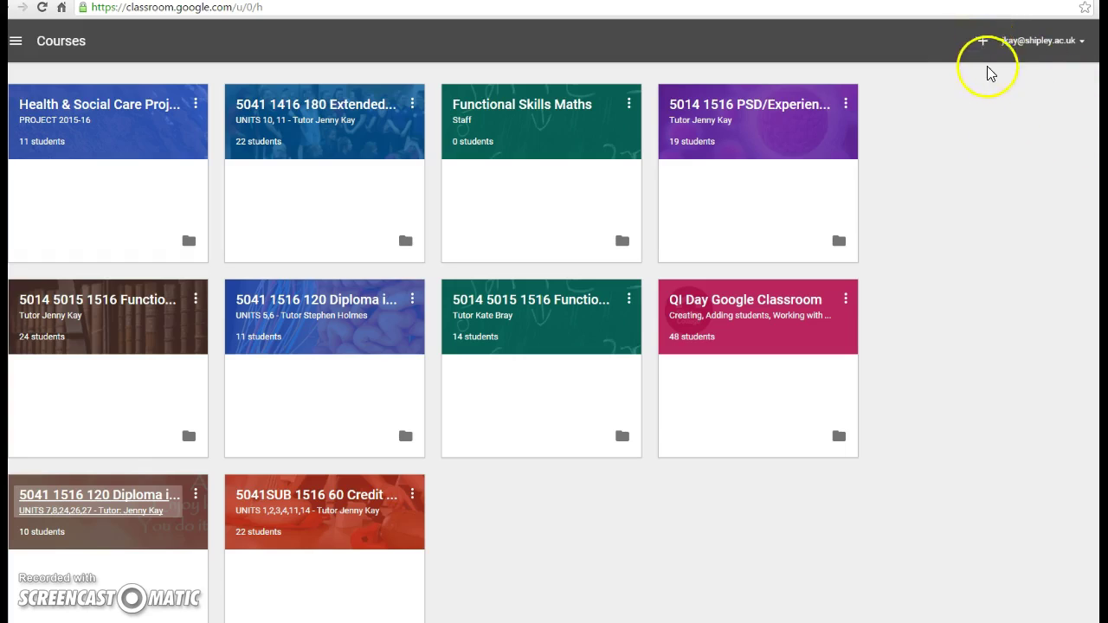
- Create a new class named "Friday QI" with the section "23.10.15"
click(983, 43)
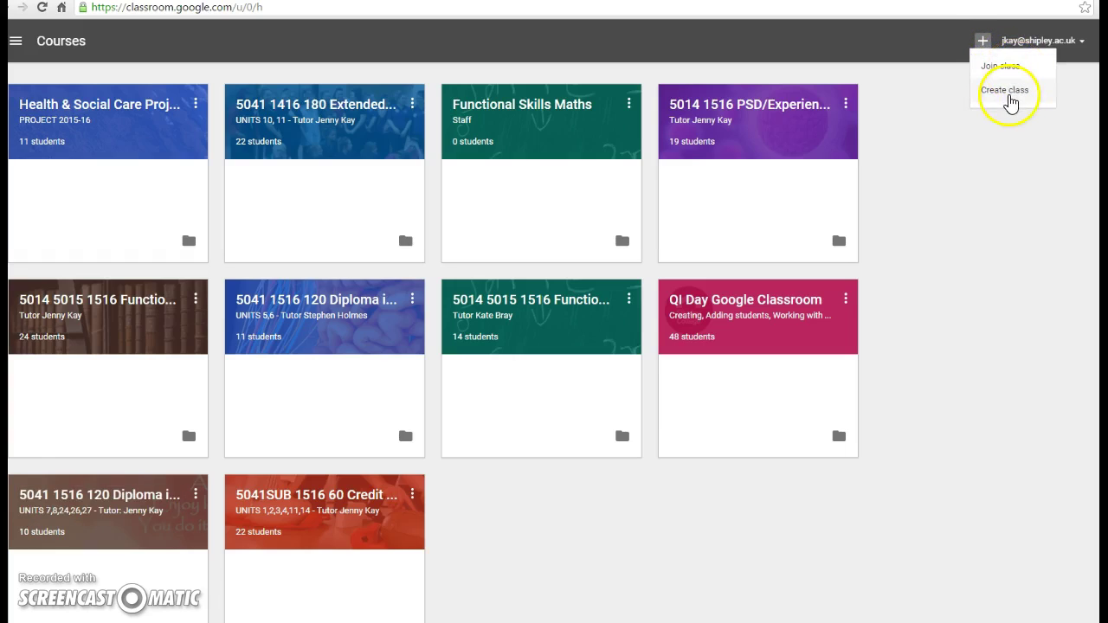
click(1010, 98)
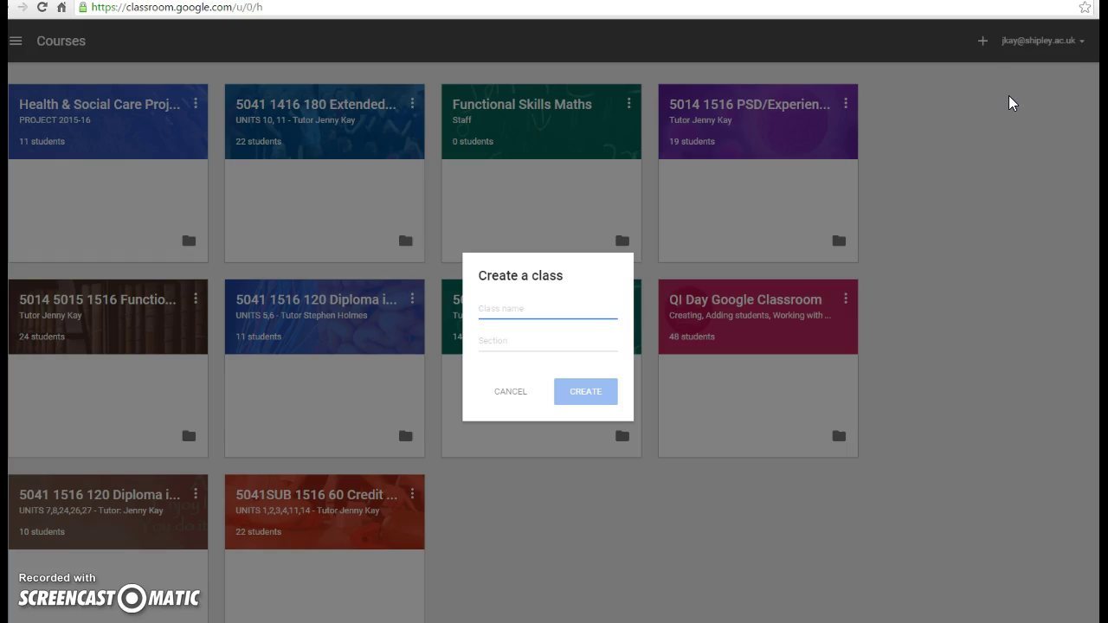
text(Fri)
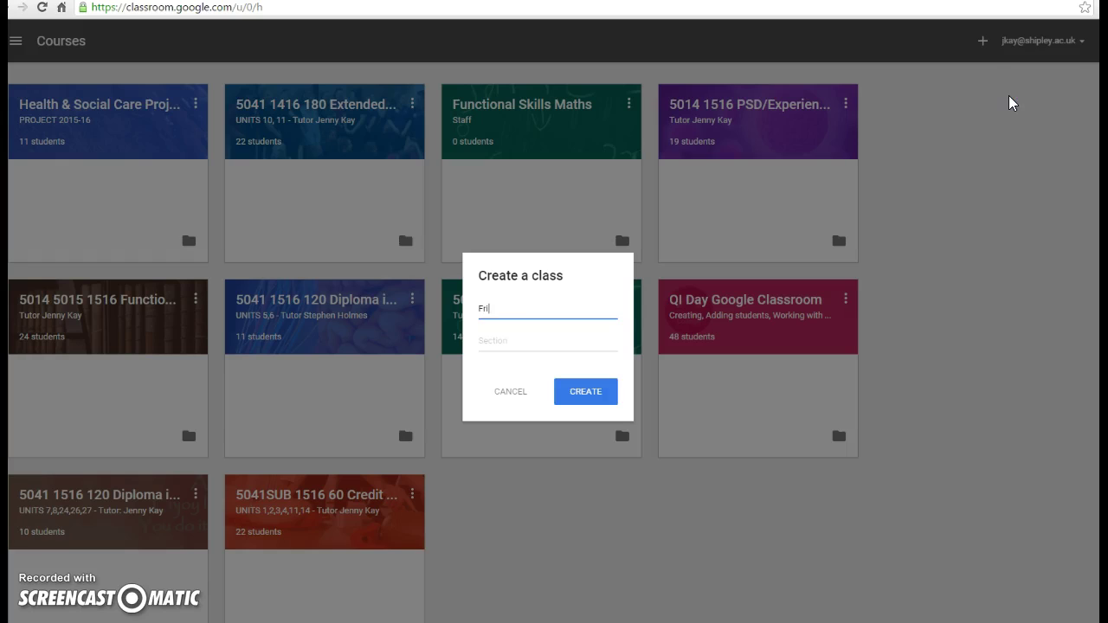
text(day QI)
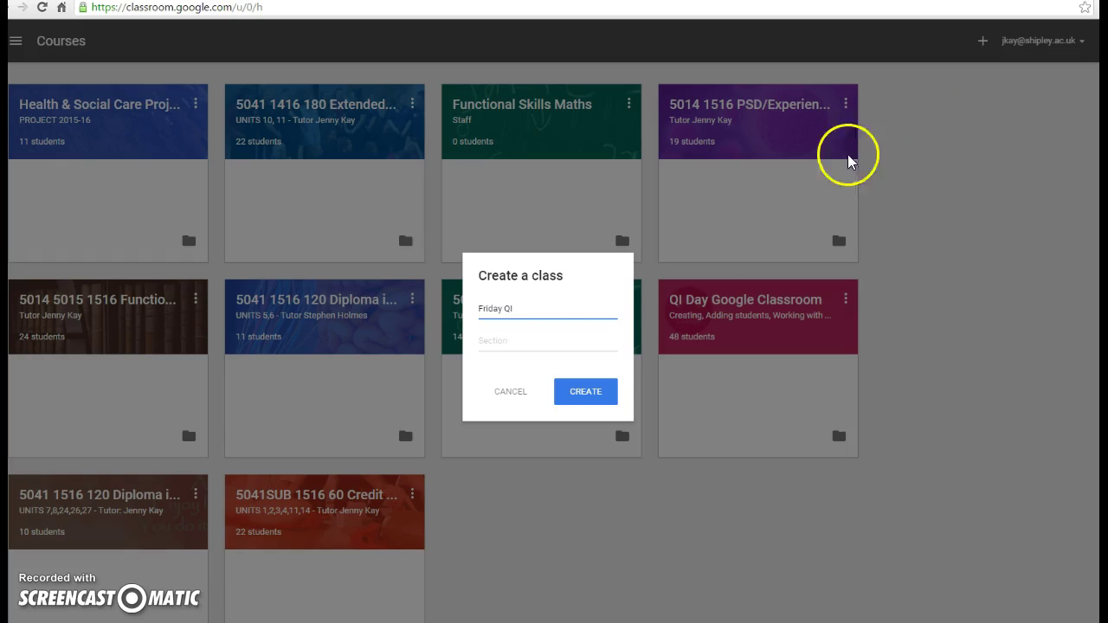
click(541, 341)
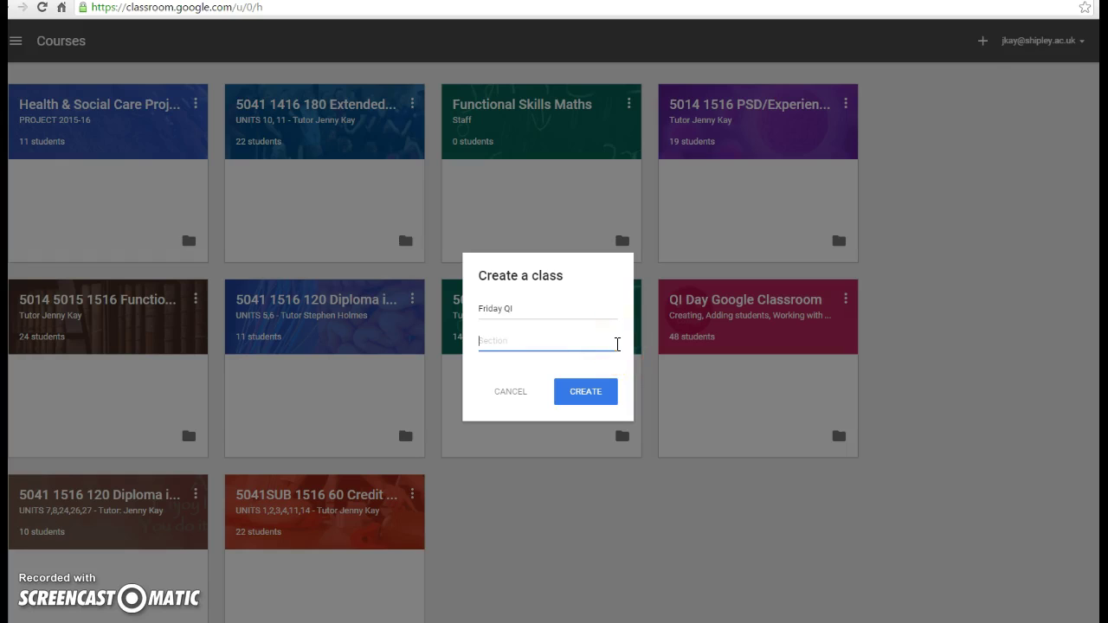
text(23.10.15)
click(606, 398)
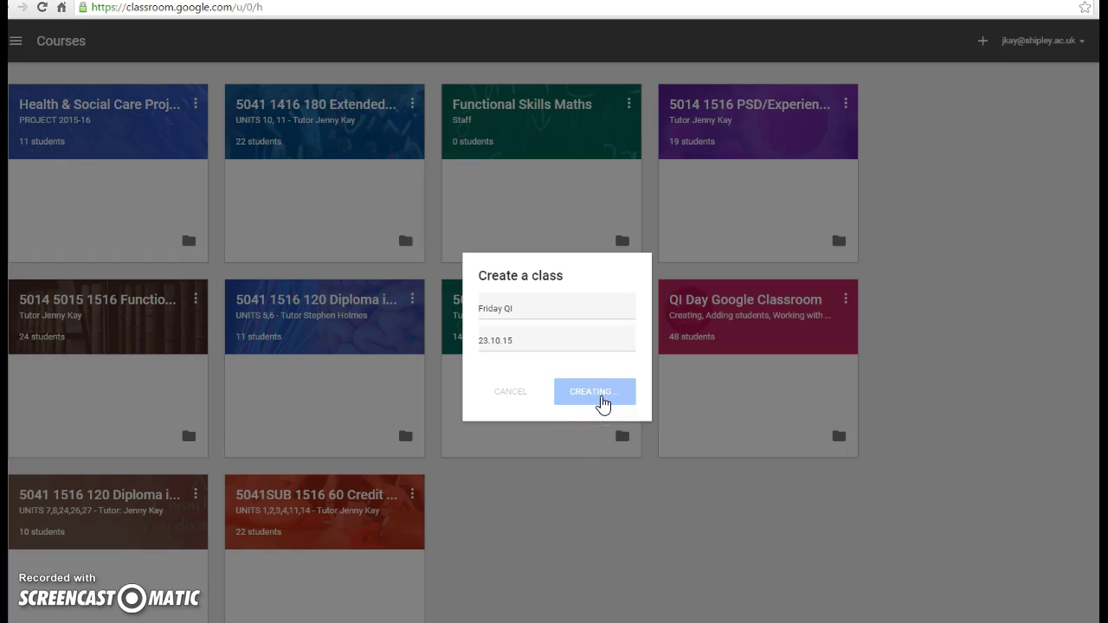
click(819, 474)
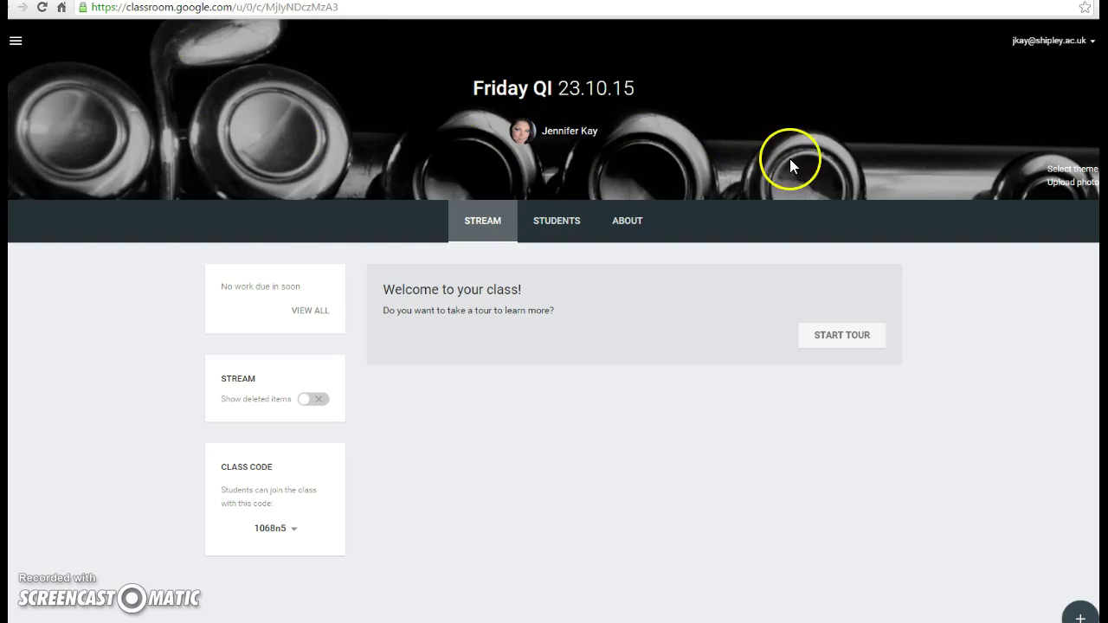
- Set the class theme to the gallery's butterfly image, 28_butterfly.jpg
click(1056, 170)
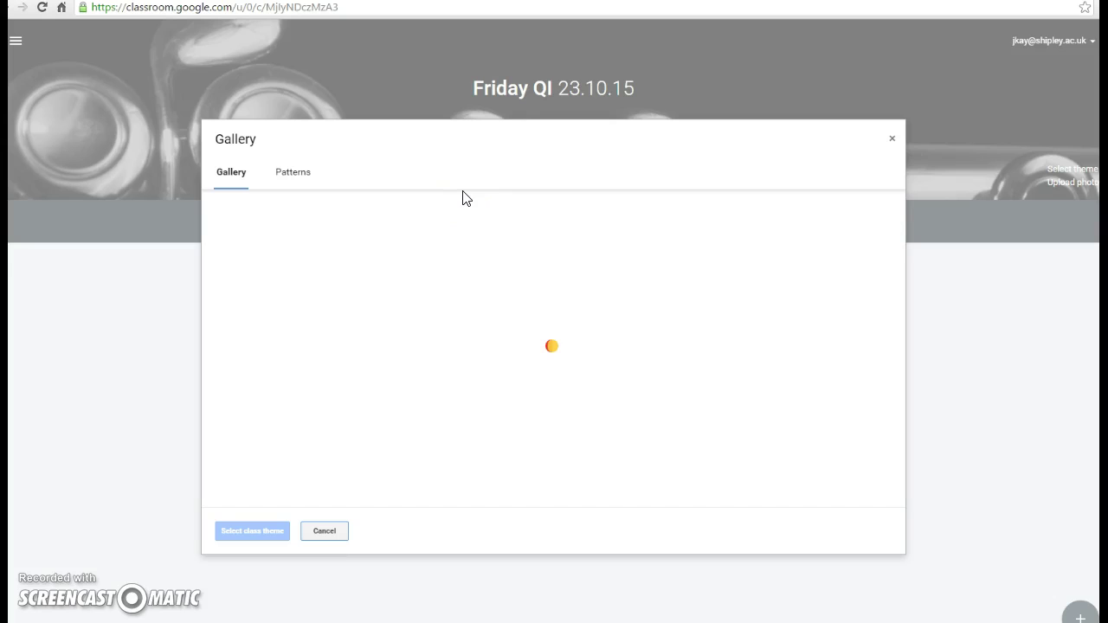
click(688, 322)
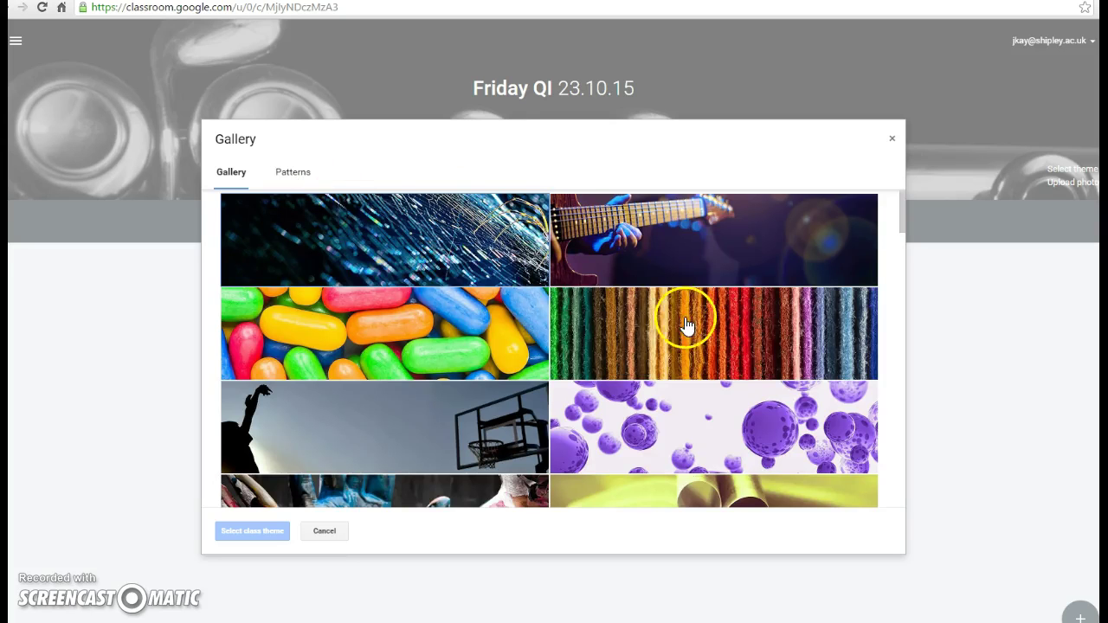
scroll(691, 324, down, 2)
scroll(691, 323, down, 7)
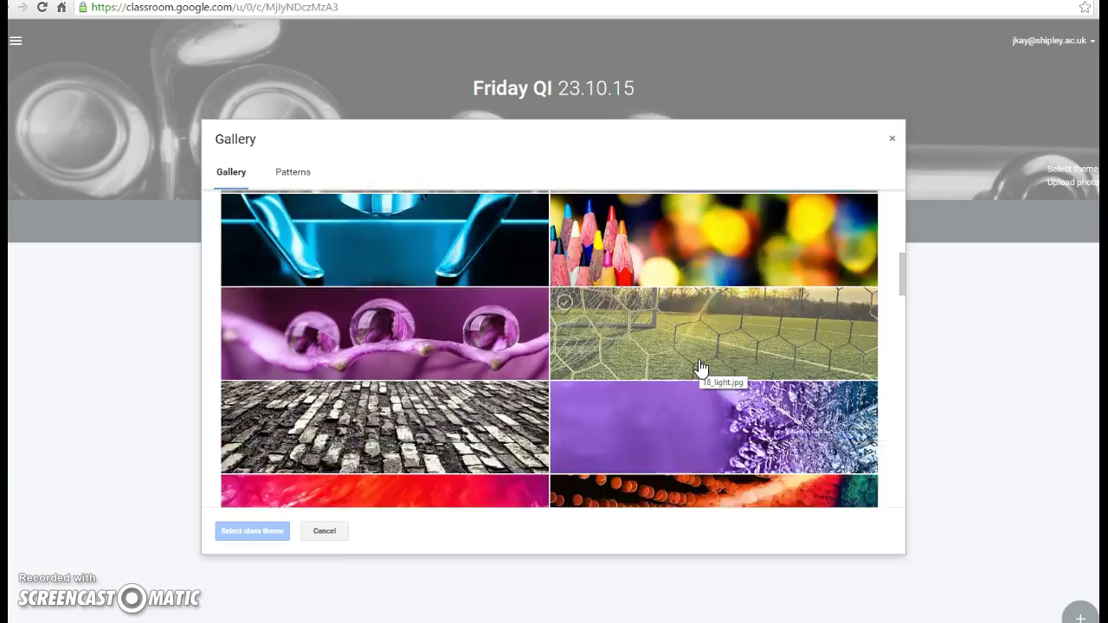
scroll(701, 368, down, 3)
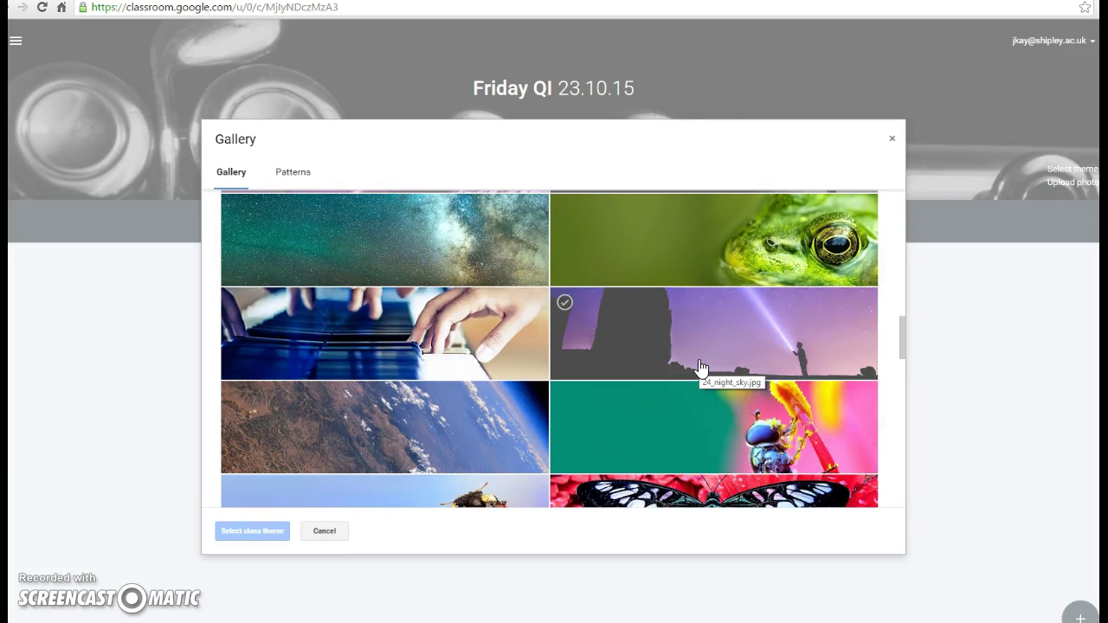
scroll(702, 367, down, 2)
scroll(701, 367, down, 1)
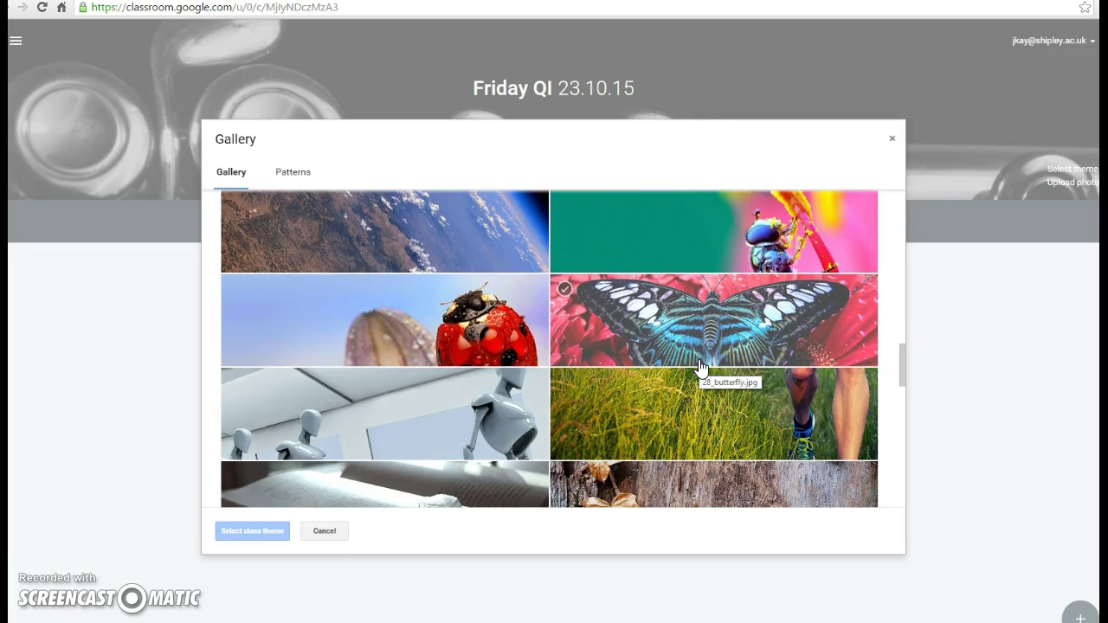
click(611, 304)
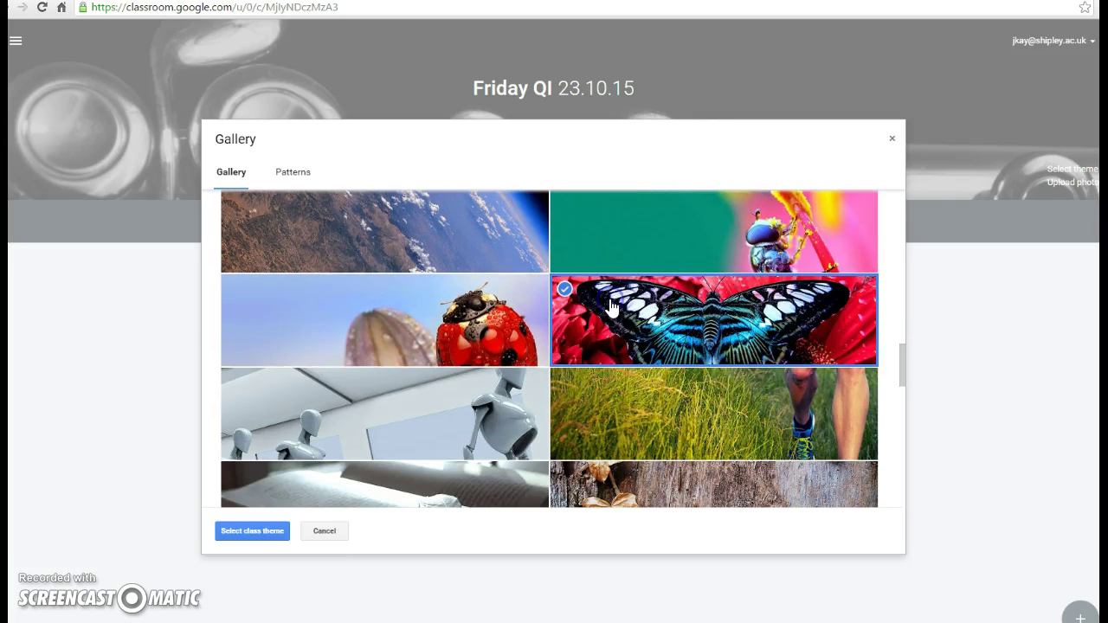
click(254, 532)
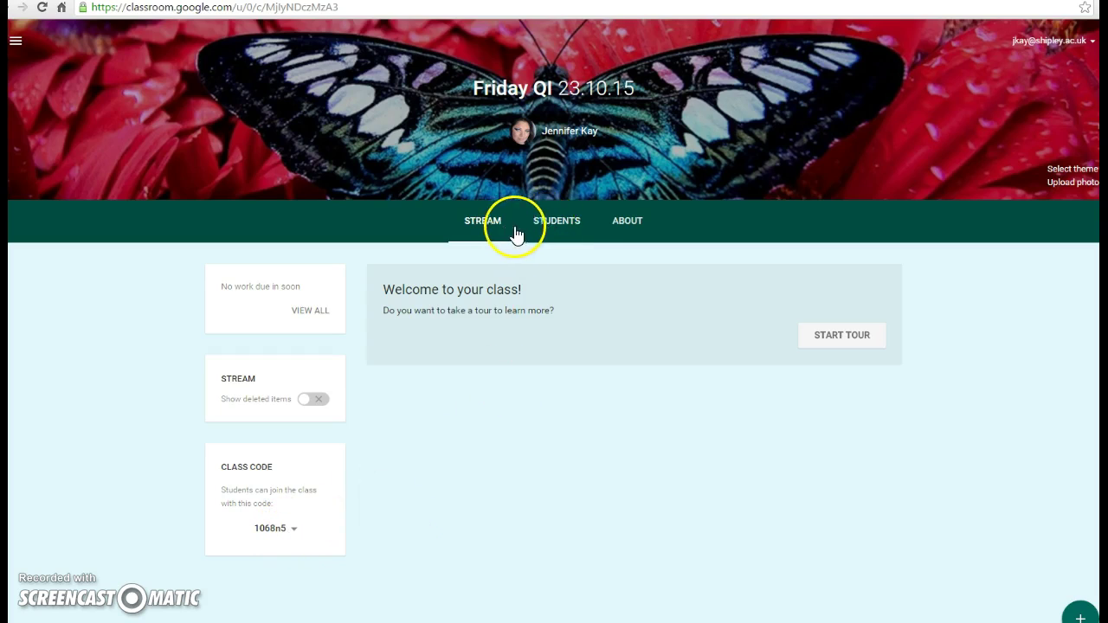
- Look through the contacts and groups available for inviting students to the class, and close the invitation without selecting anyone
click(546, 231)
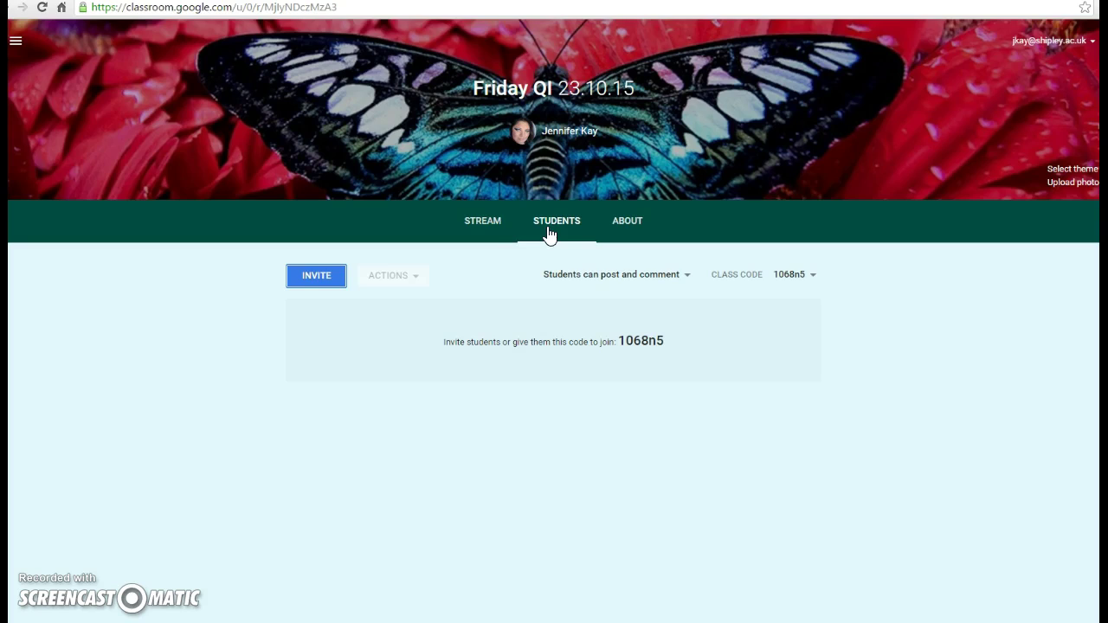
click(319, 285)
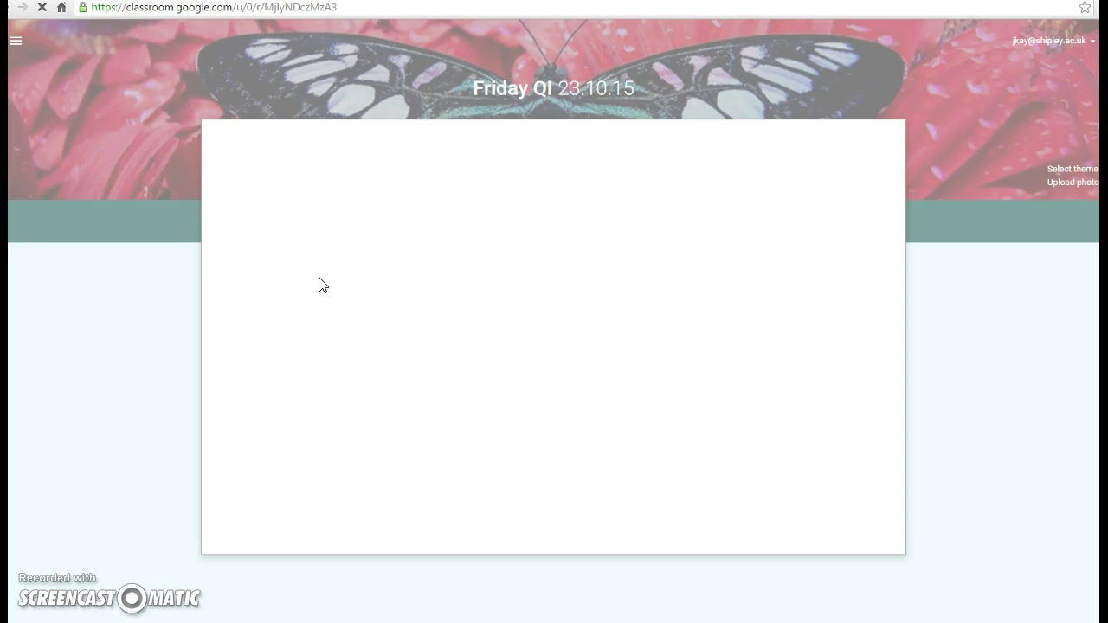
click(290, 281)
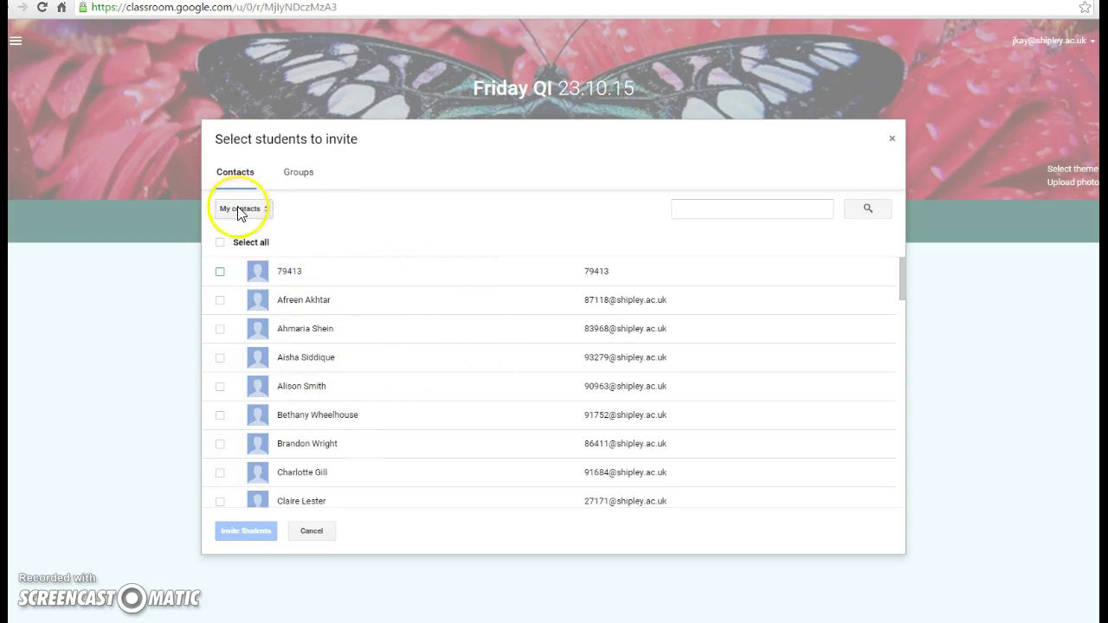
click(297, 169)
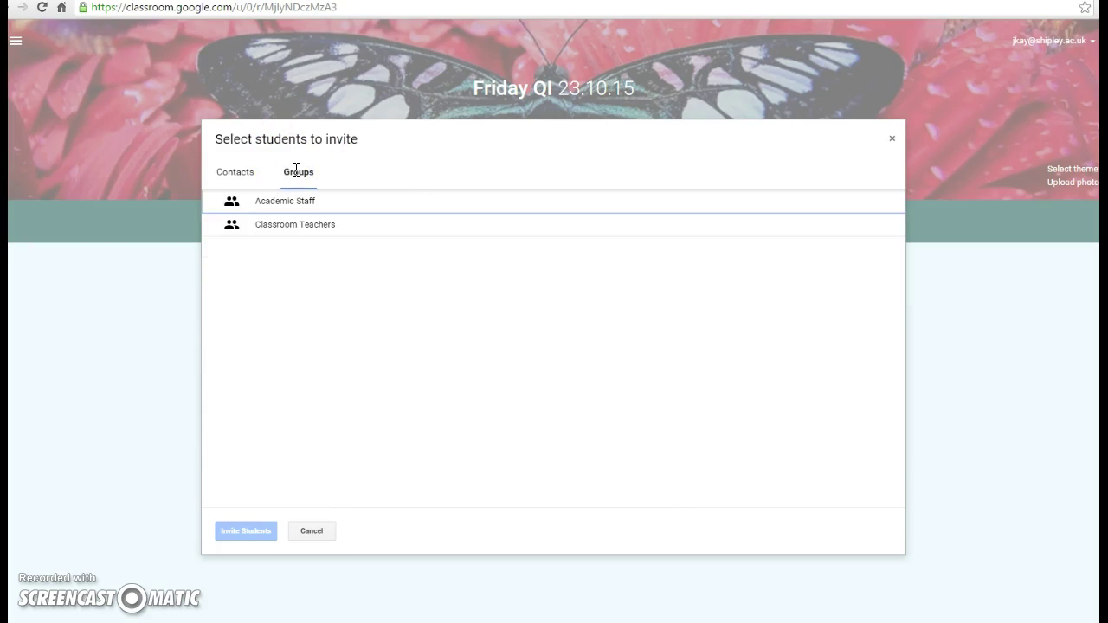
click(244, 173)
click(693, 210)
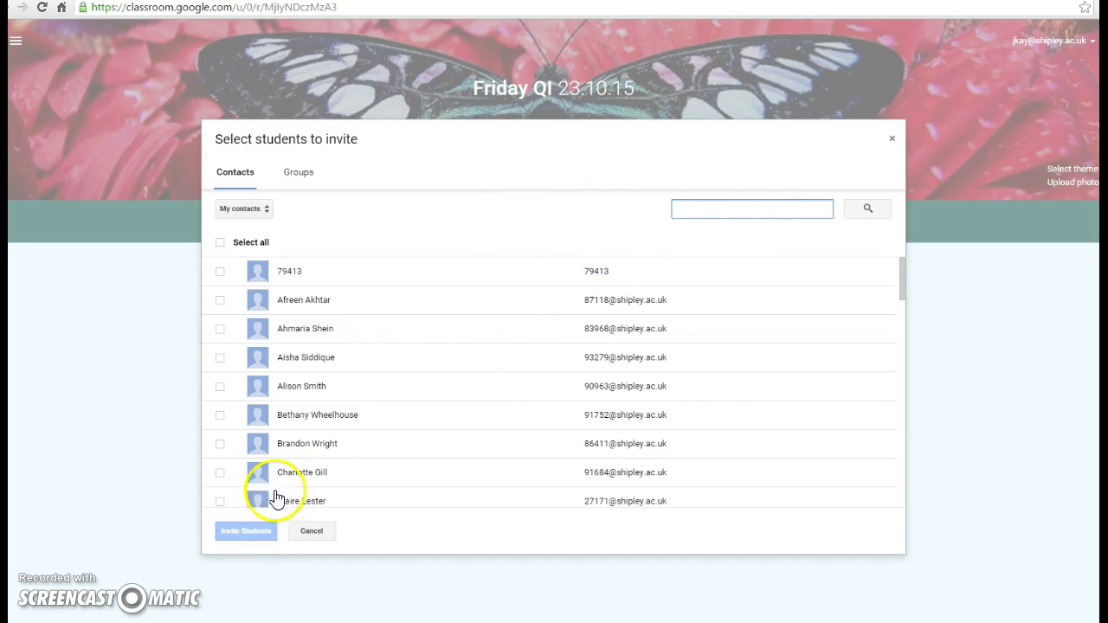
click(892, 139)
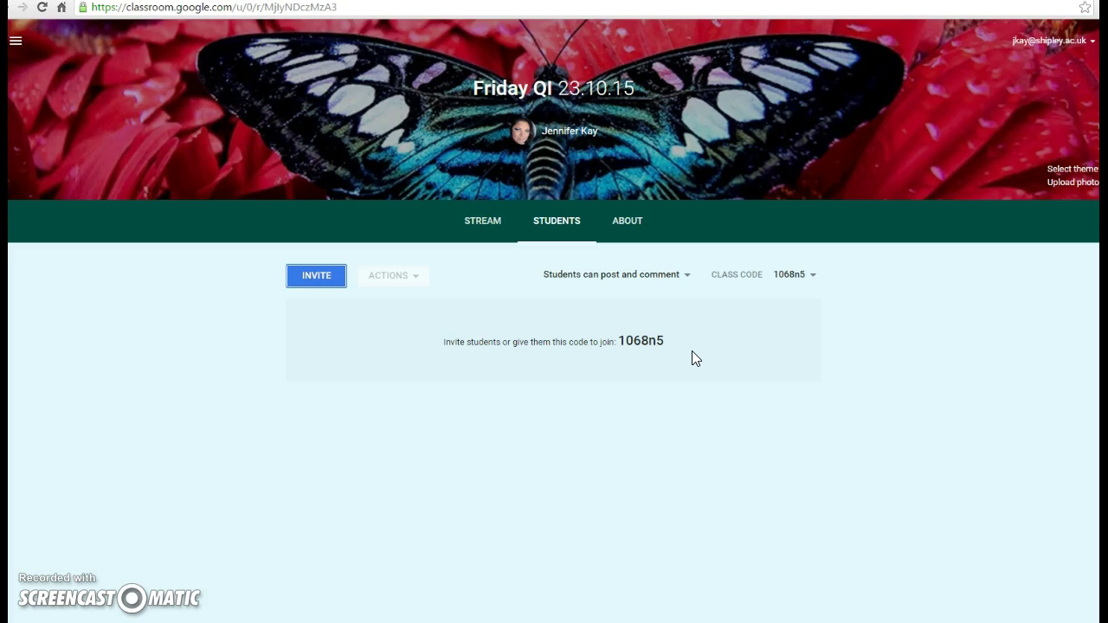
- View the teacher invitation options in the class's About details, and close them without selecting anyone
click(635, 226)
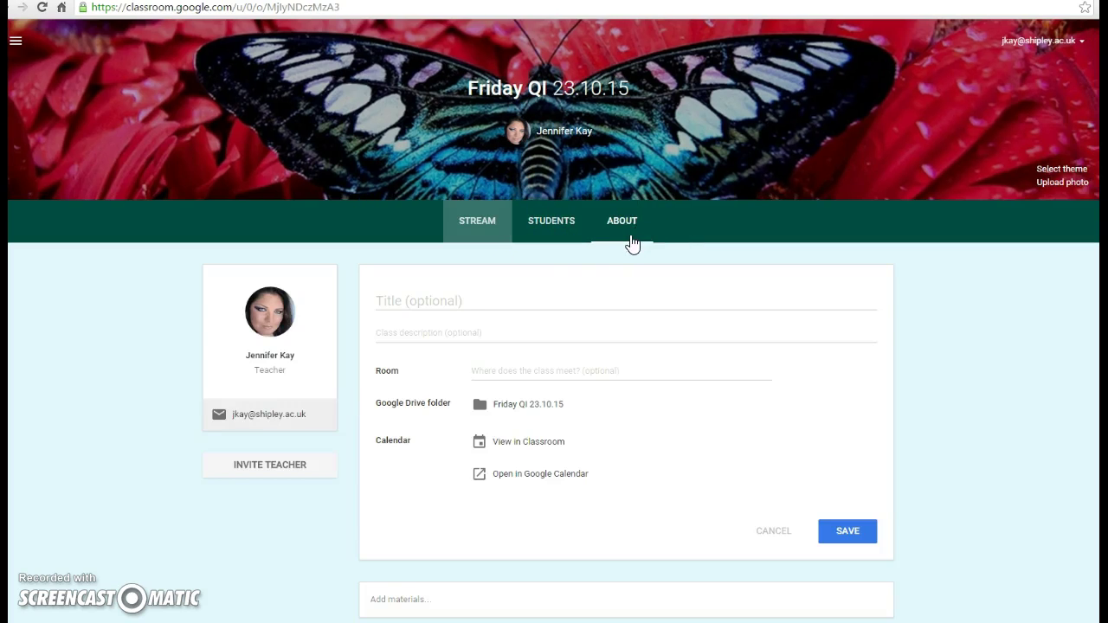
click(260, 468)
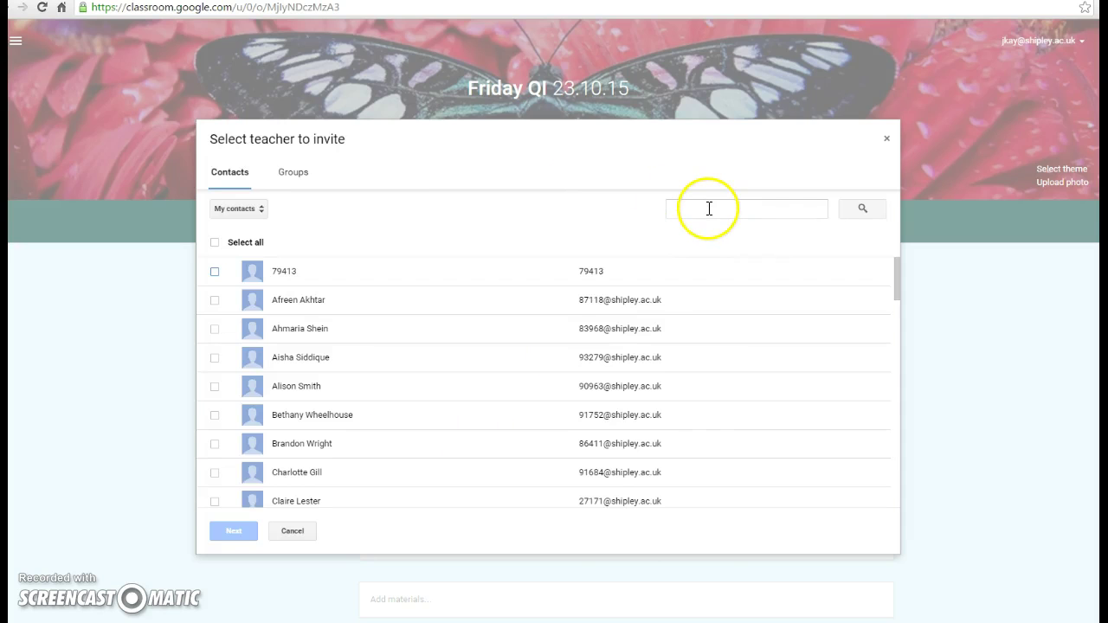
click(887, 138)
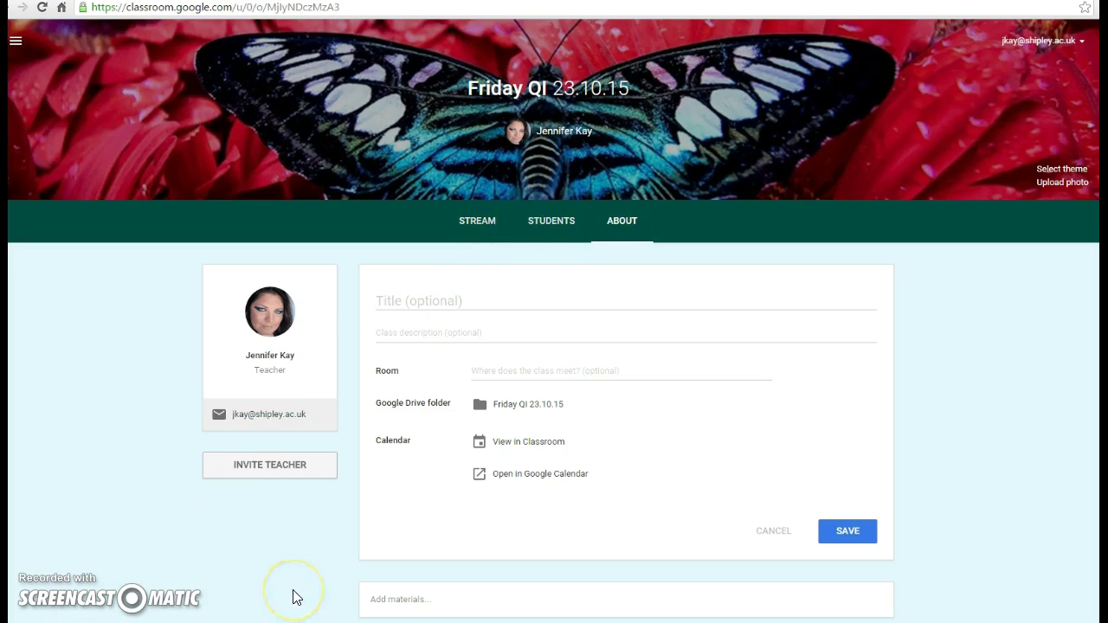
- Fill in the class details with the title "Friday QI" and the room "Exhibition Building", and save them
click(388, 299)
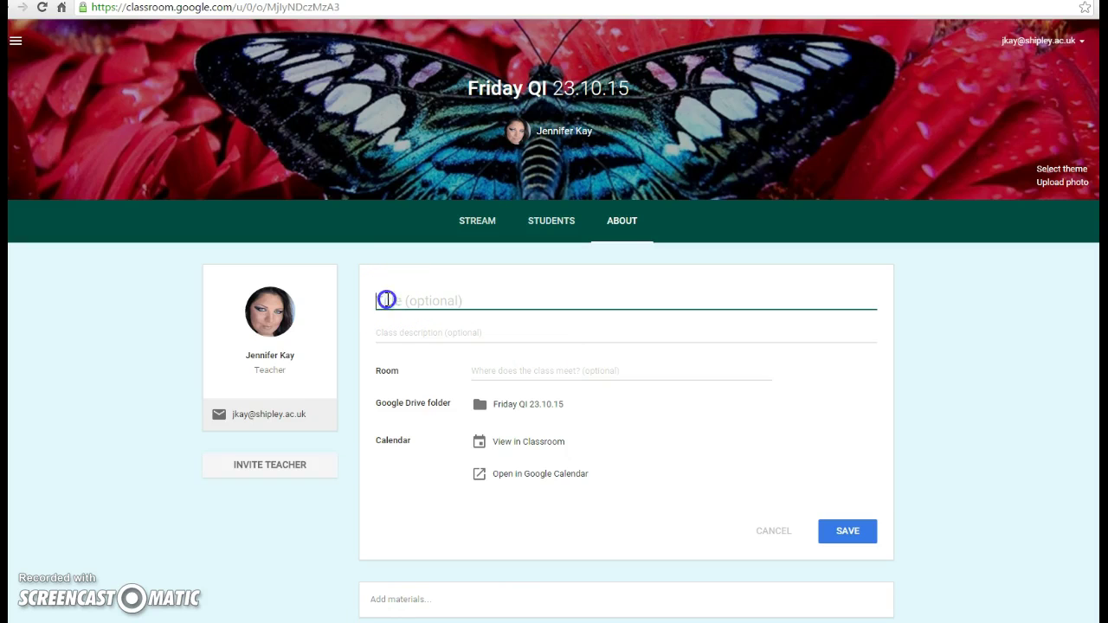
text(Friday )
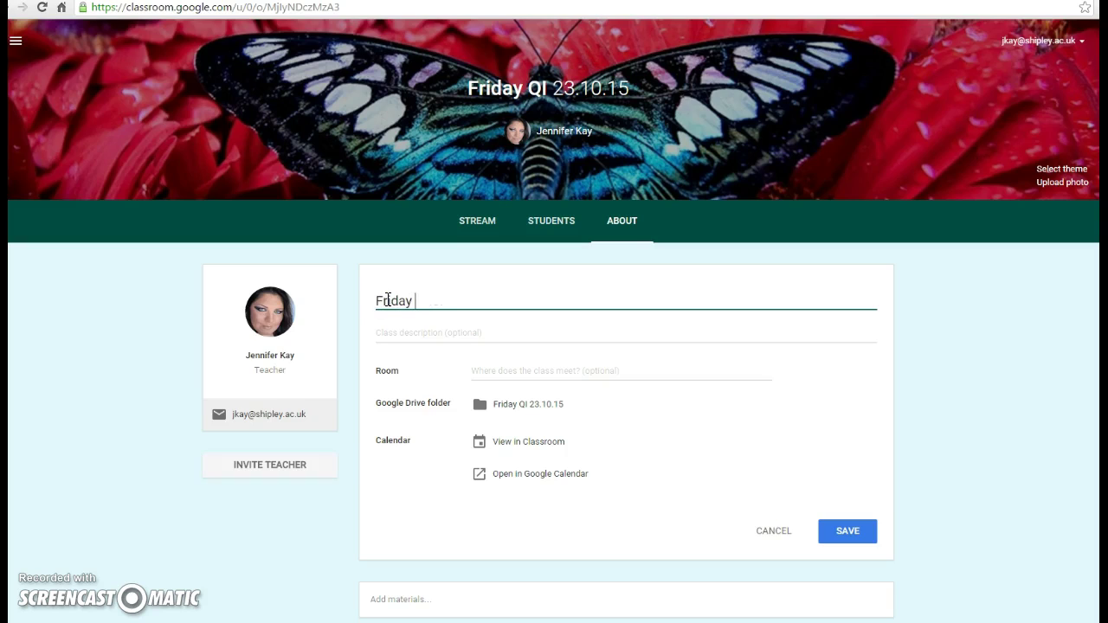
text(QI)
click(490, 370)
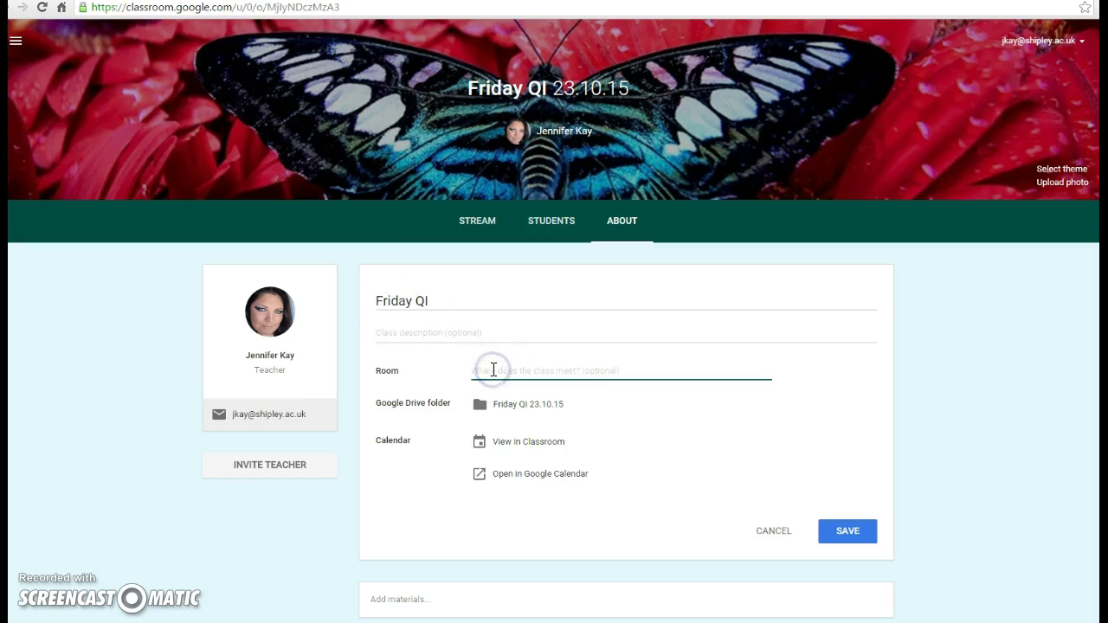
text(Exhibition Building)
click(854, 538)
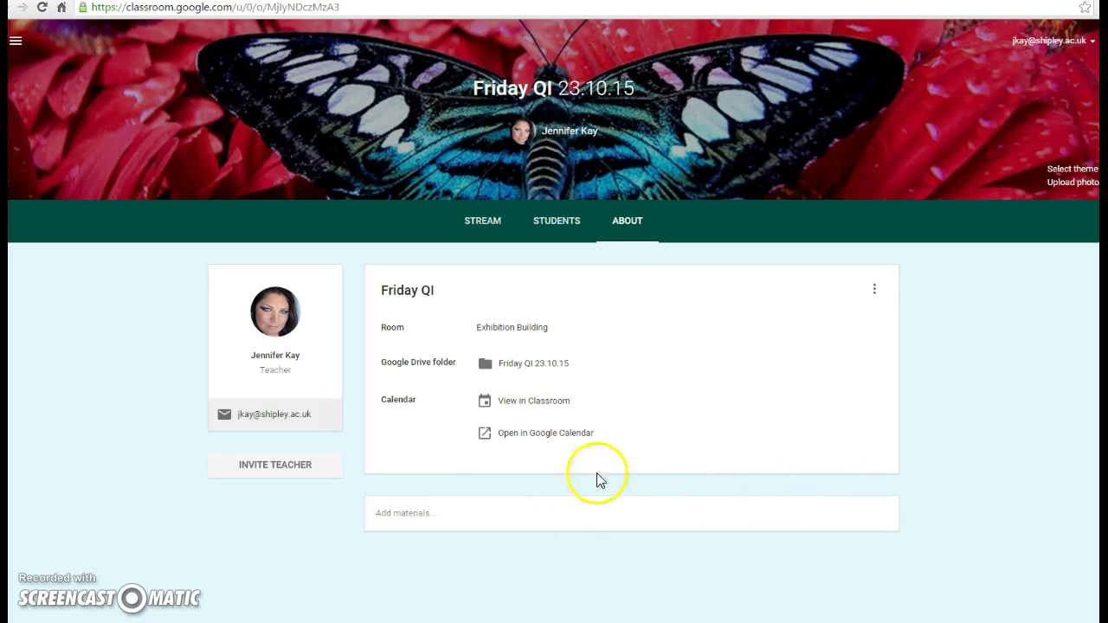
- Start a class announcement in the stream with the text "It's Friday"
click(485, 222)
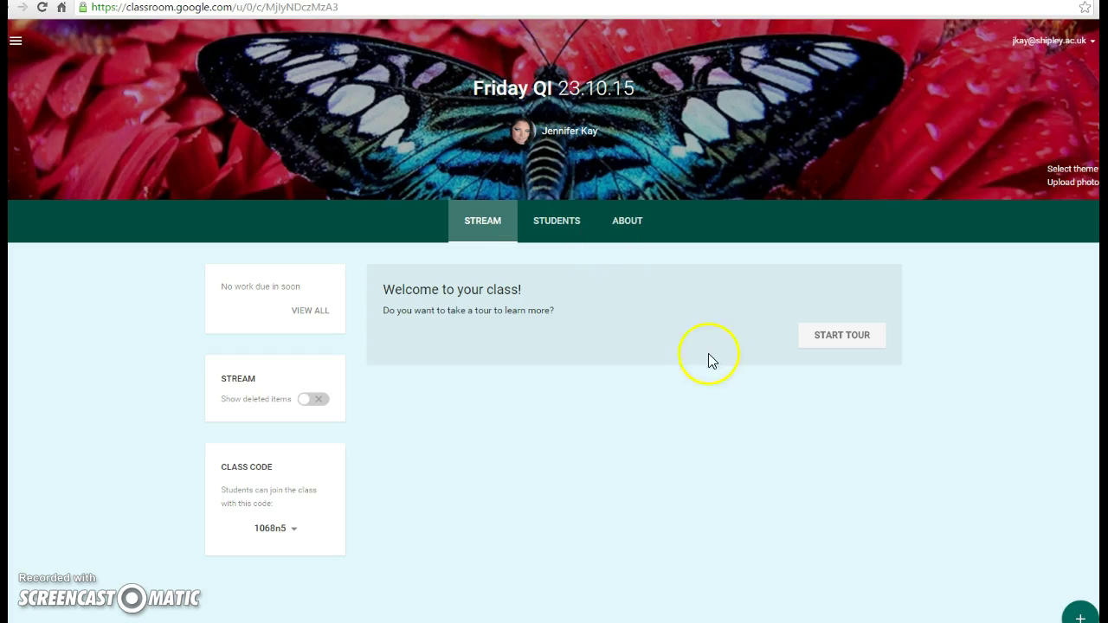
click(854, 346)
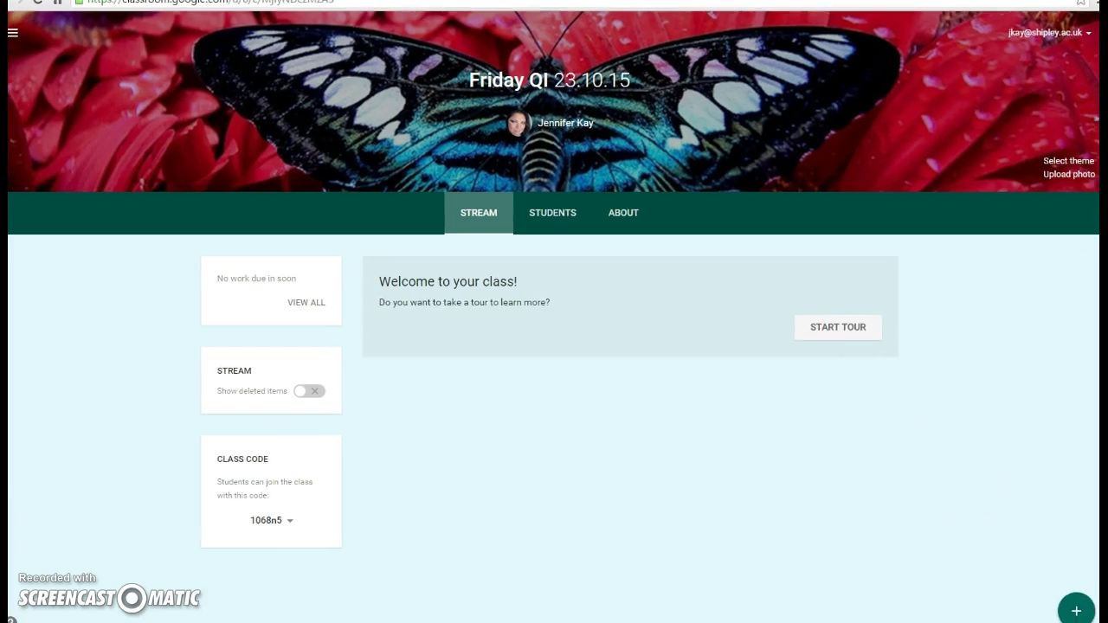
click(1078, 608)
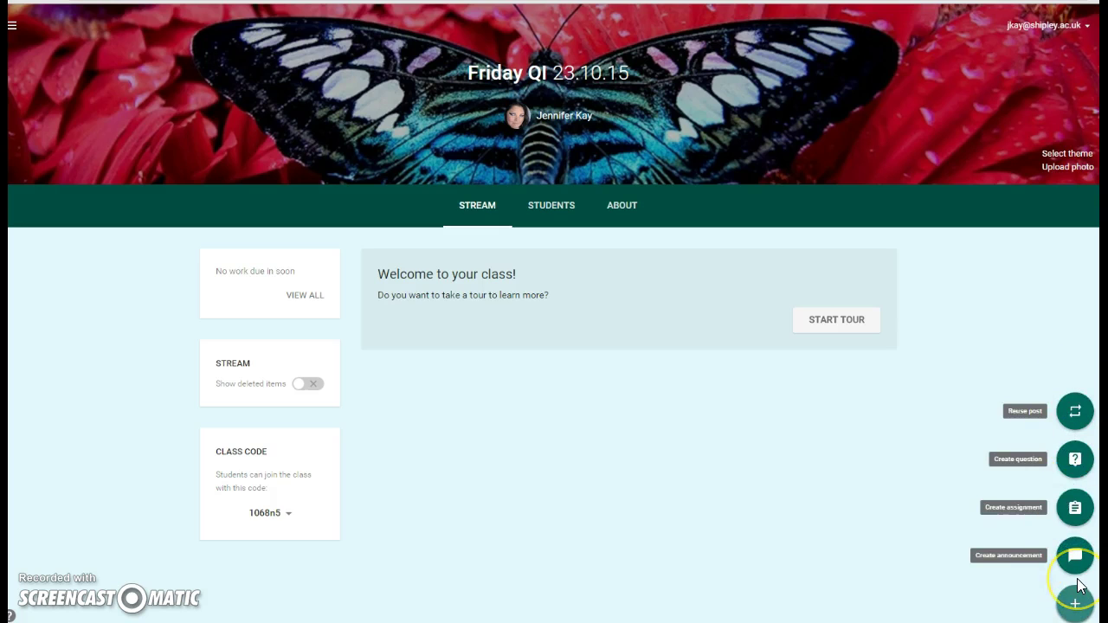
click(1075, 558)
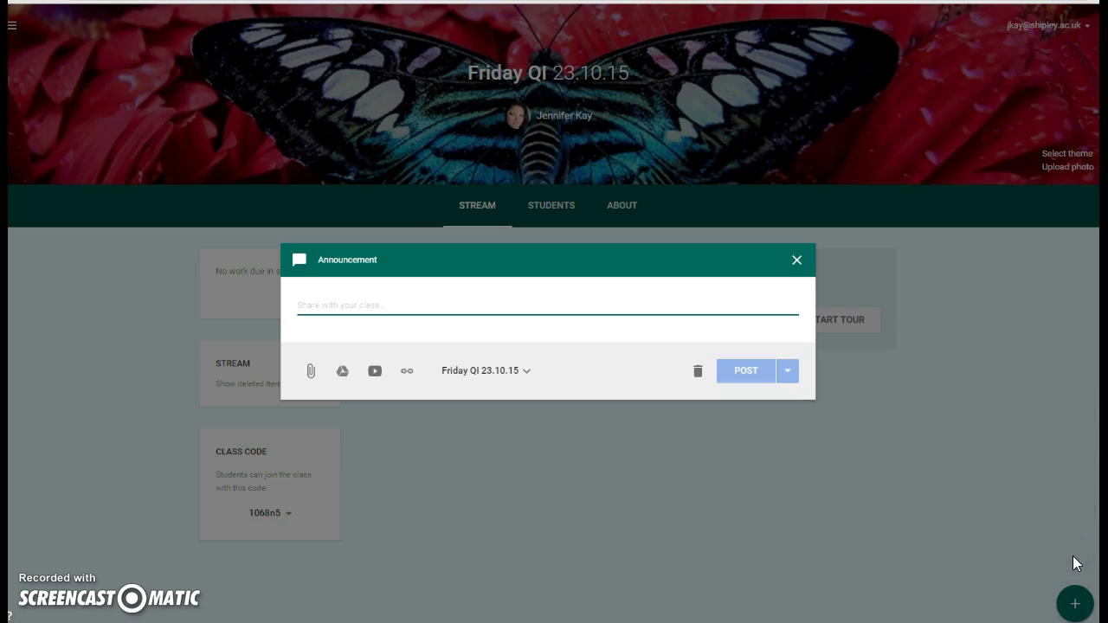
text(It)
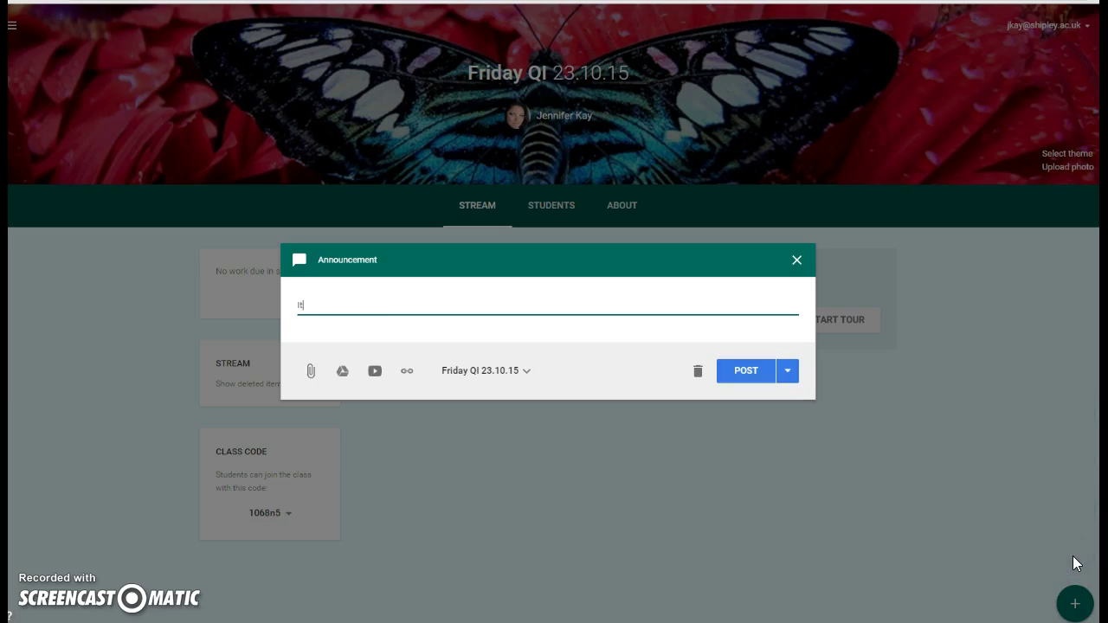
text('s Friday)
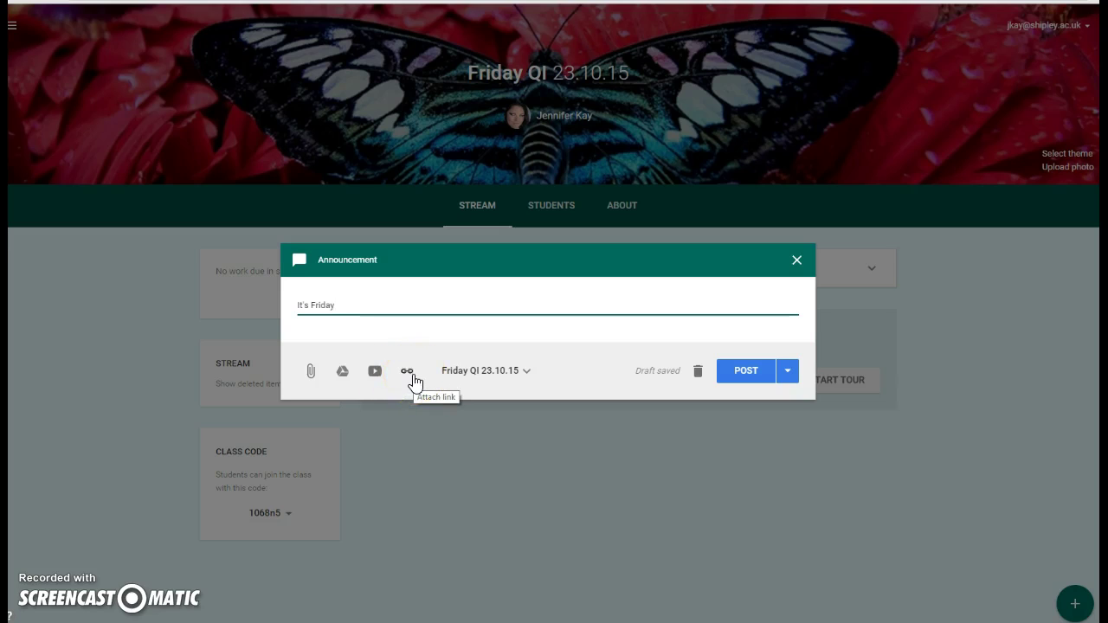
- Search YouTube for "friday songs" and attach the video "Katy Perry - Last Friday Night (T.G.I.F.)" to the announcement
click(377, 373)
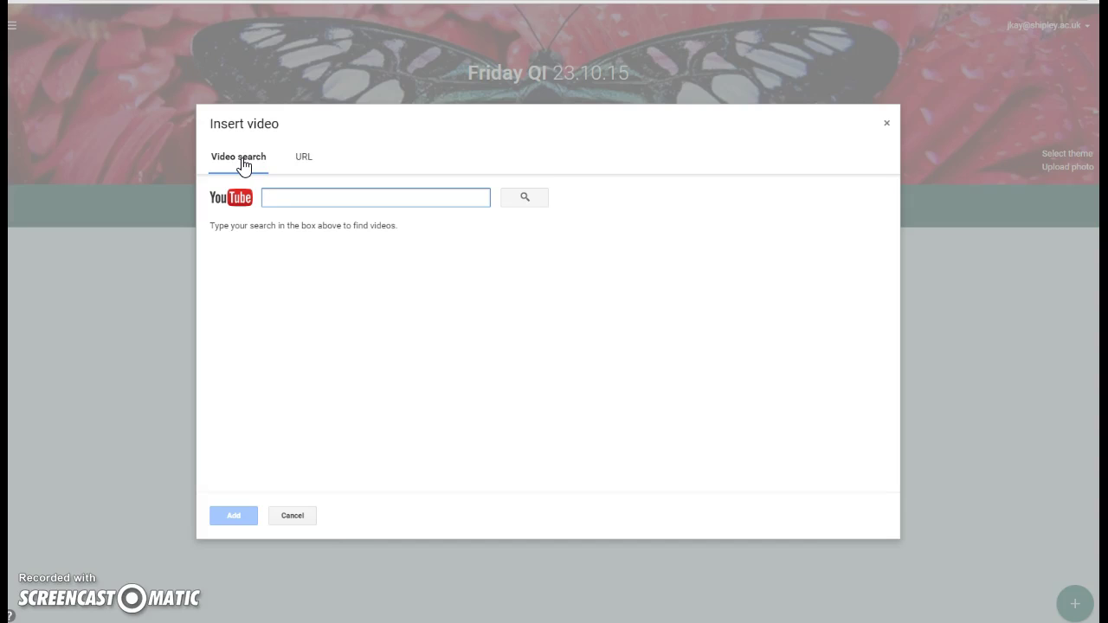
text(friday )
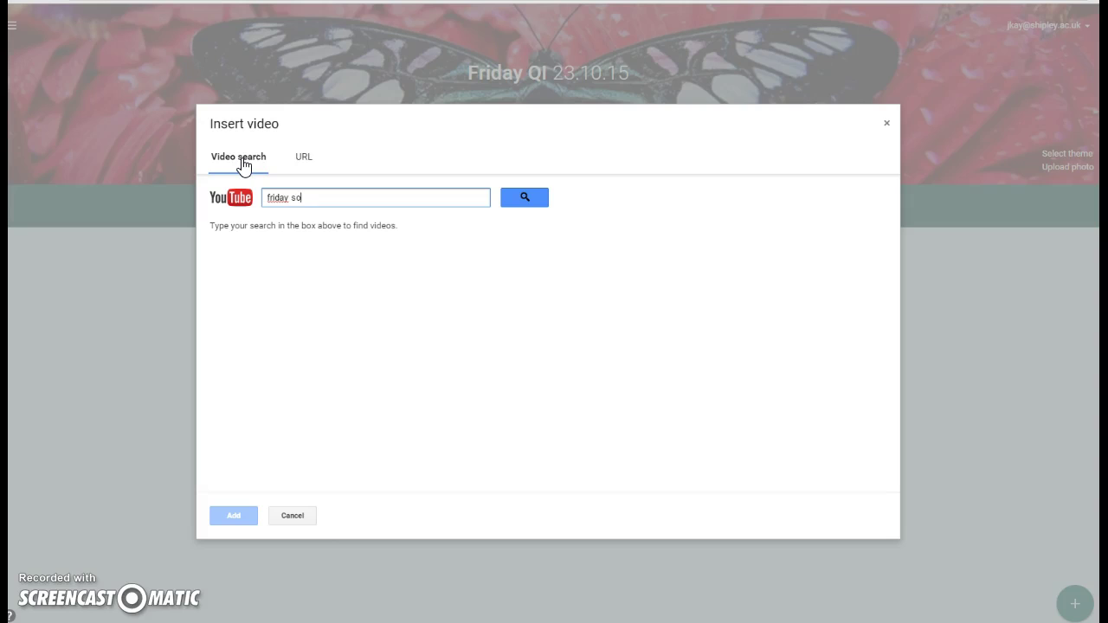
text(songs)
click(522, 204)
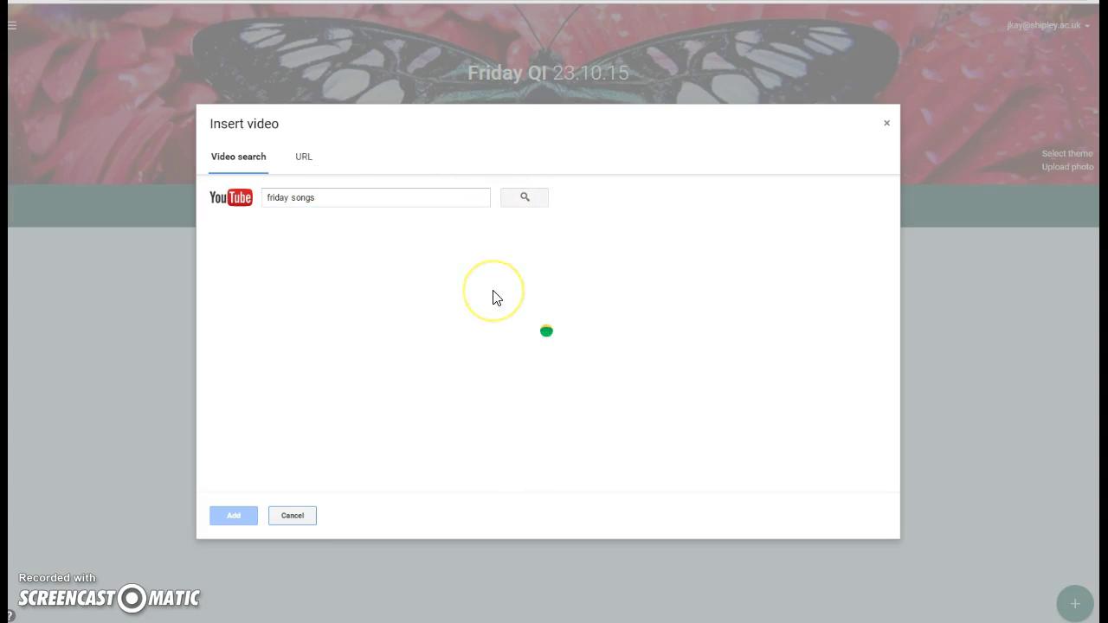
click(563, 332)
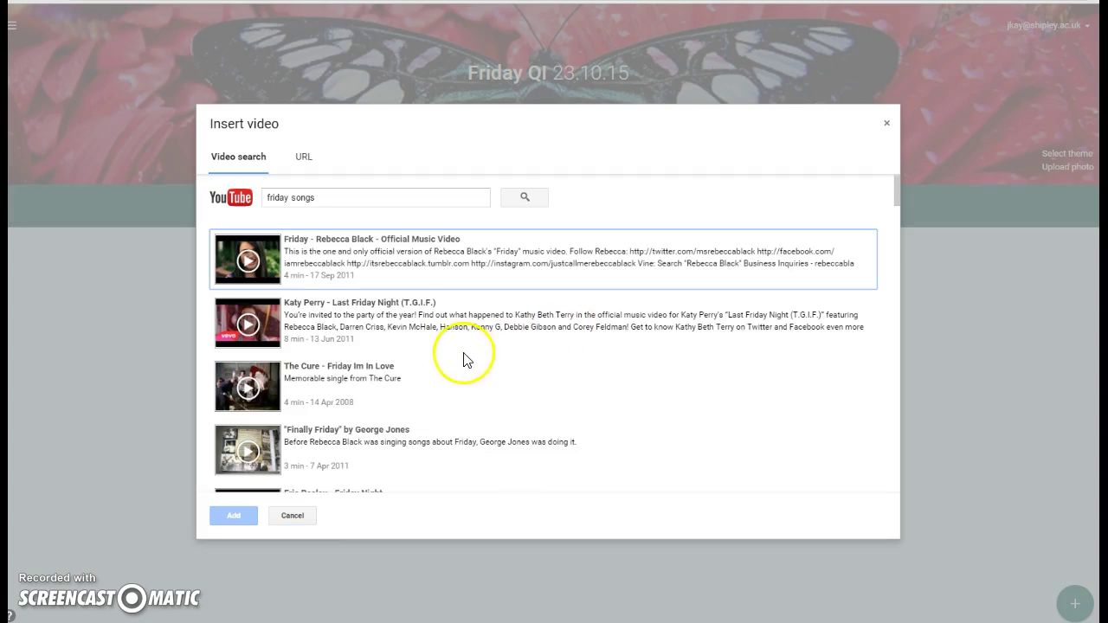
click(271, 332)
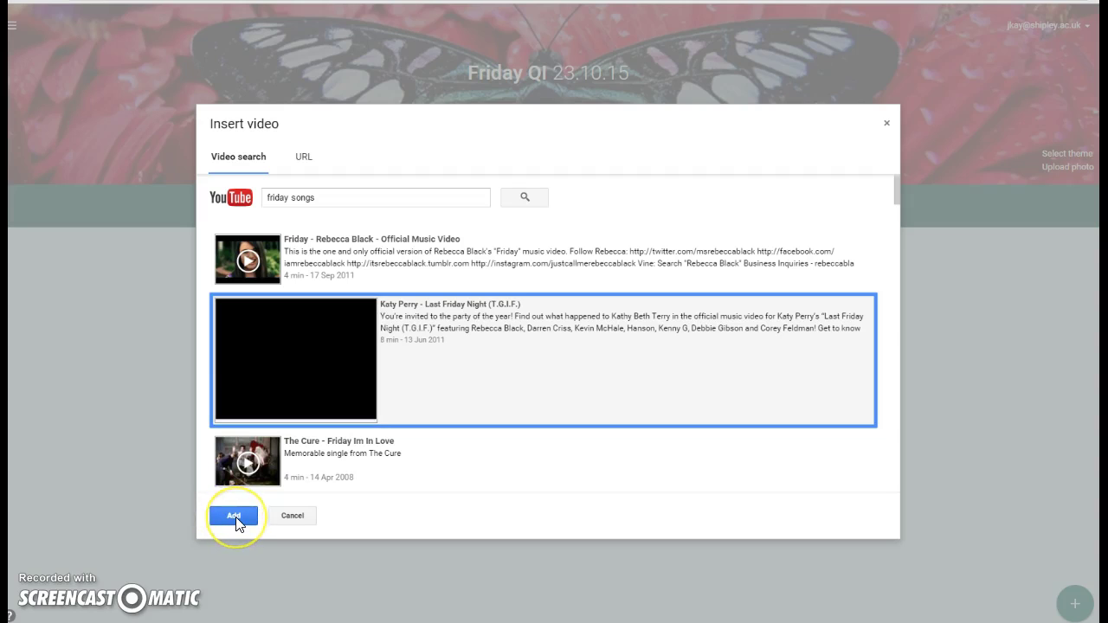
click(235, 517)
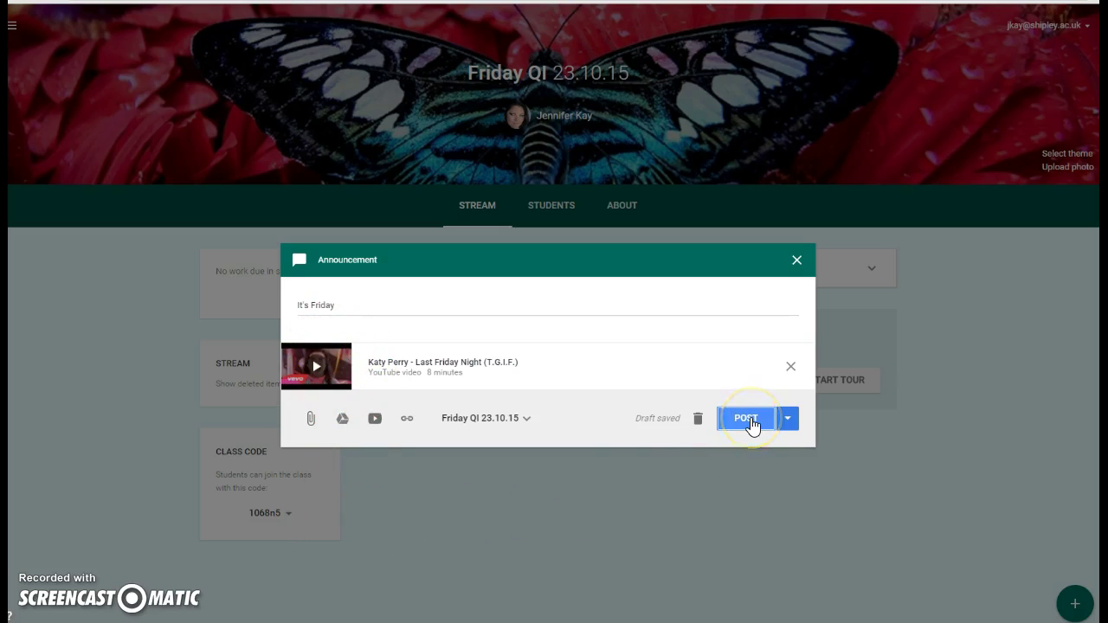
- Save the "It's Friday" announcement with its attached video as a draft
click(674, 499)
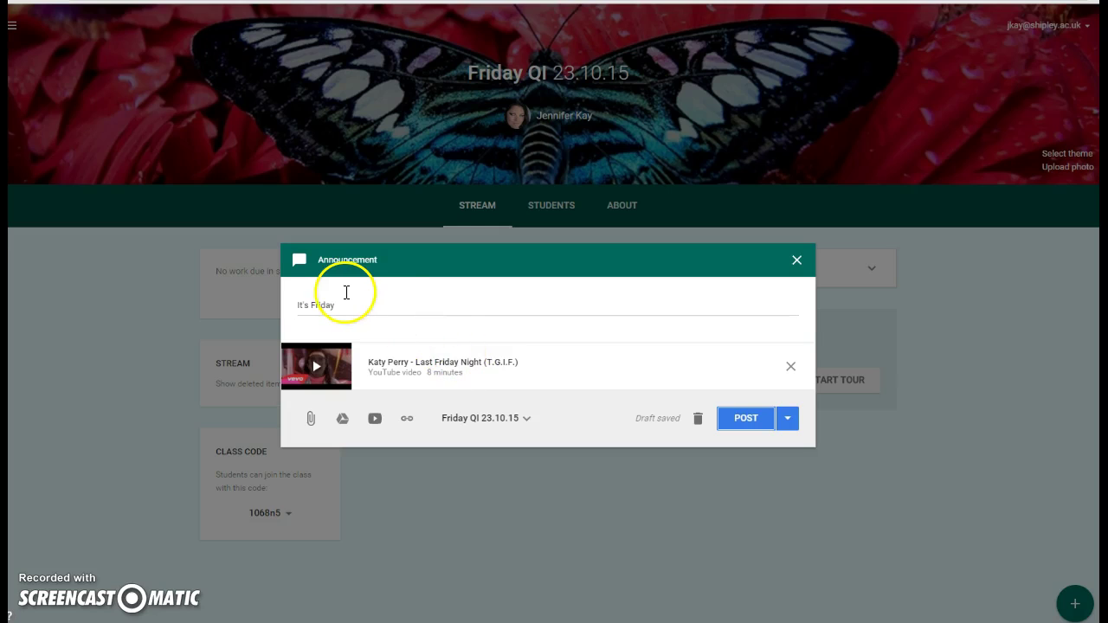
click(789, 424)
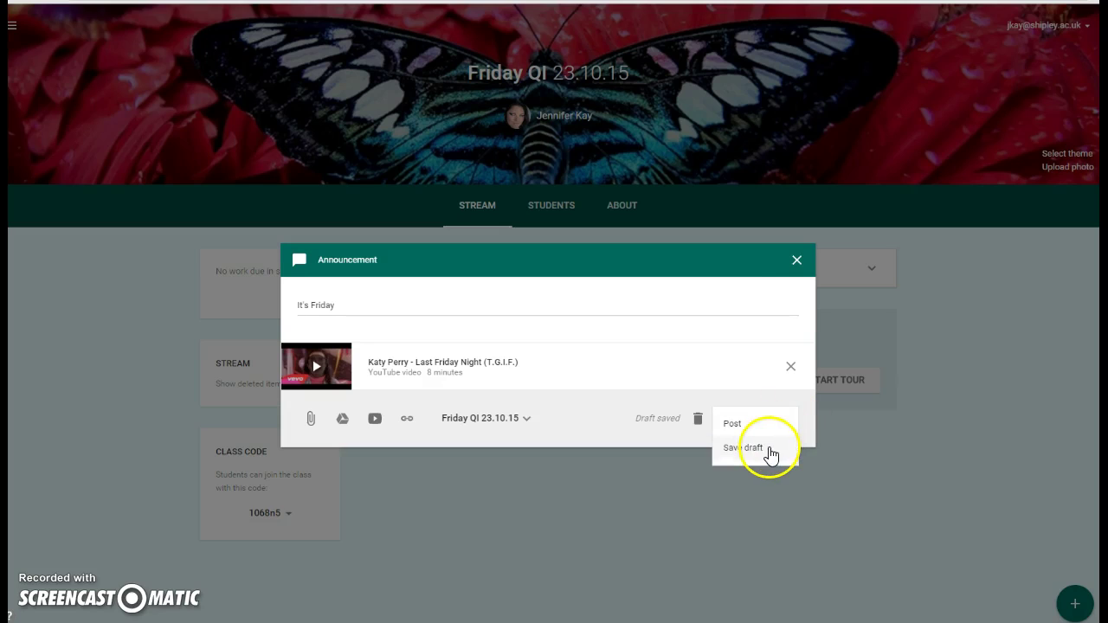
click(743, 448)
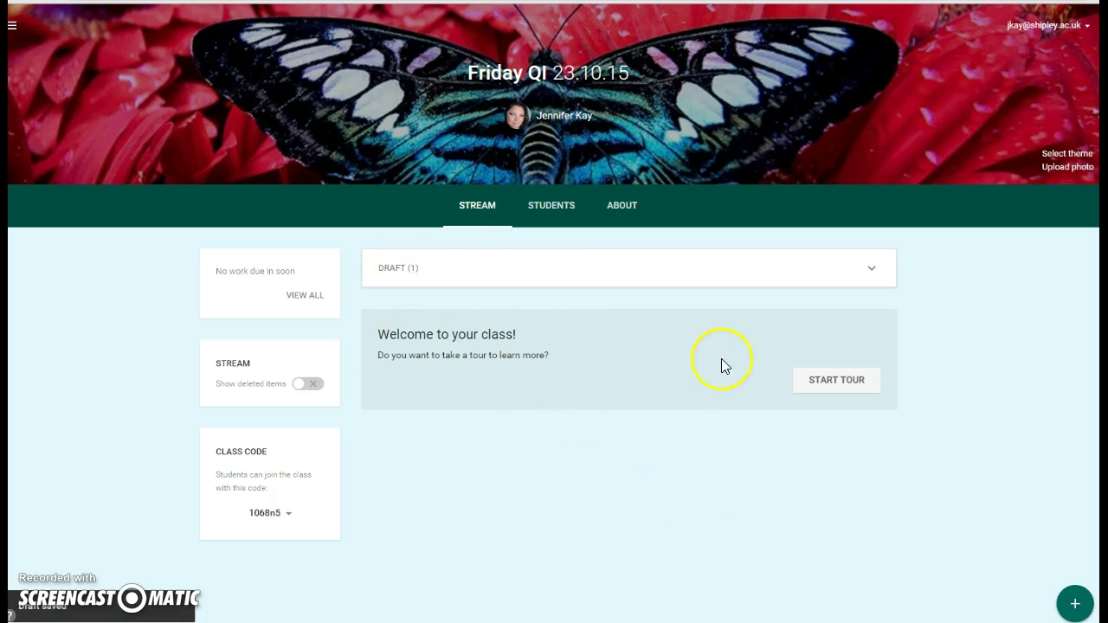
- Reopen the drafted announcement from the class stream and post it to the class
click(873, 270)
click(782, 329)
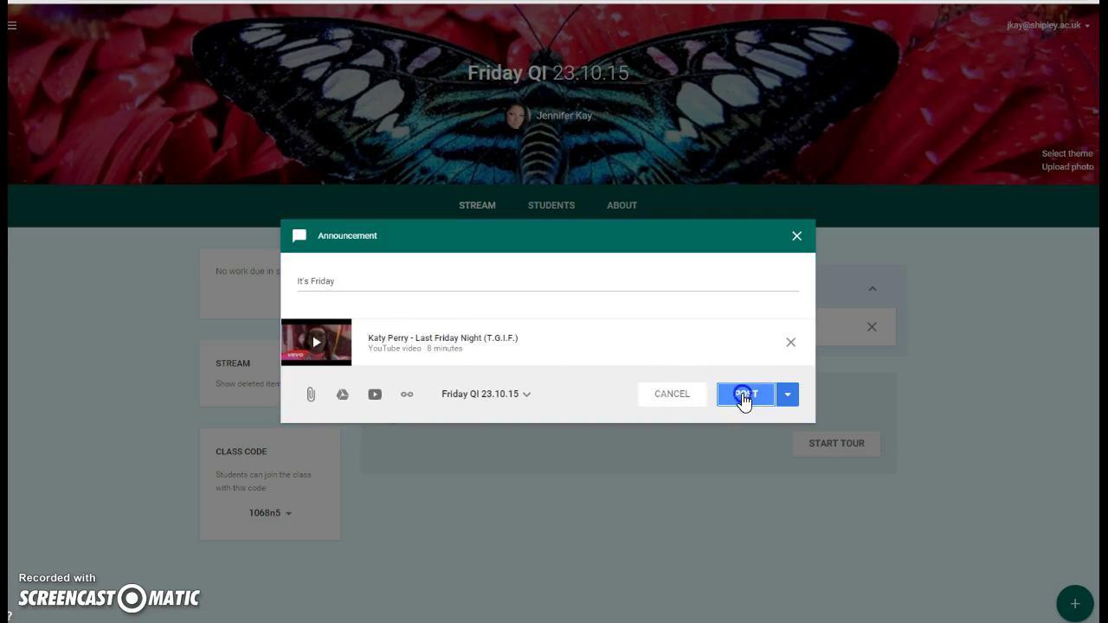
click(743, 395)
click(636, 352)
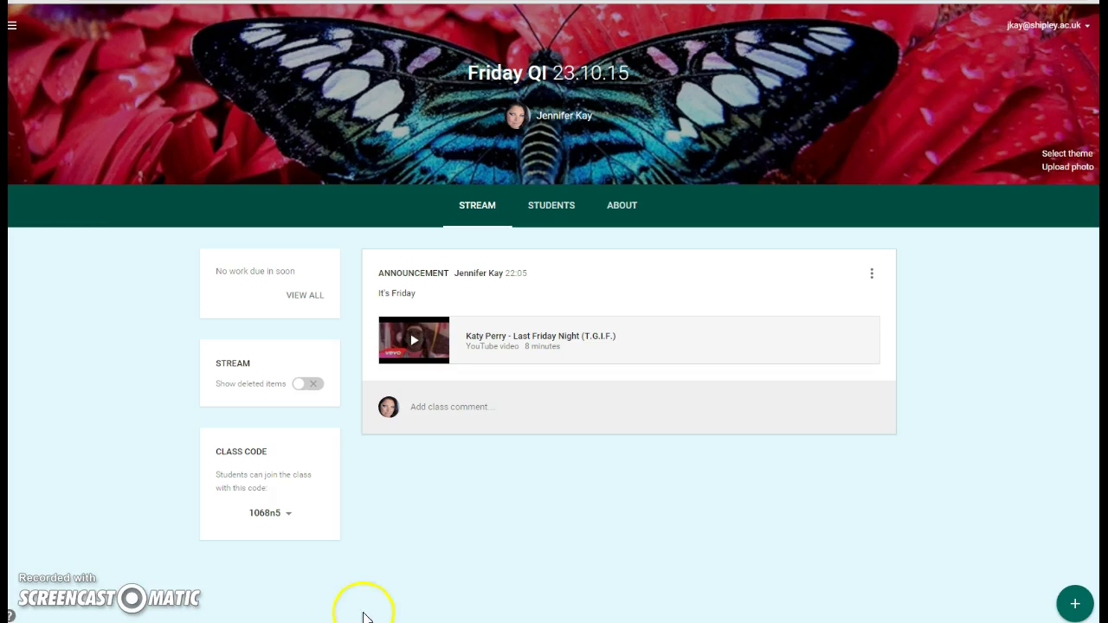
- Post the class comment "Have a lovely weekend" under the "It's Friday" announcement
click(458, 416)
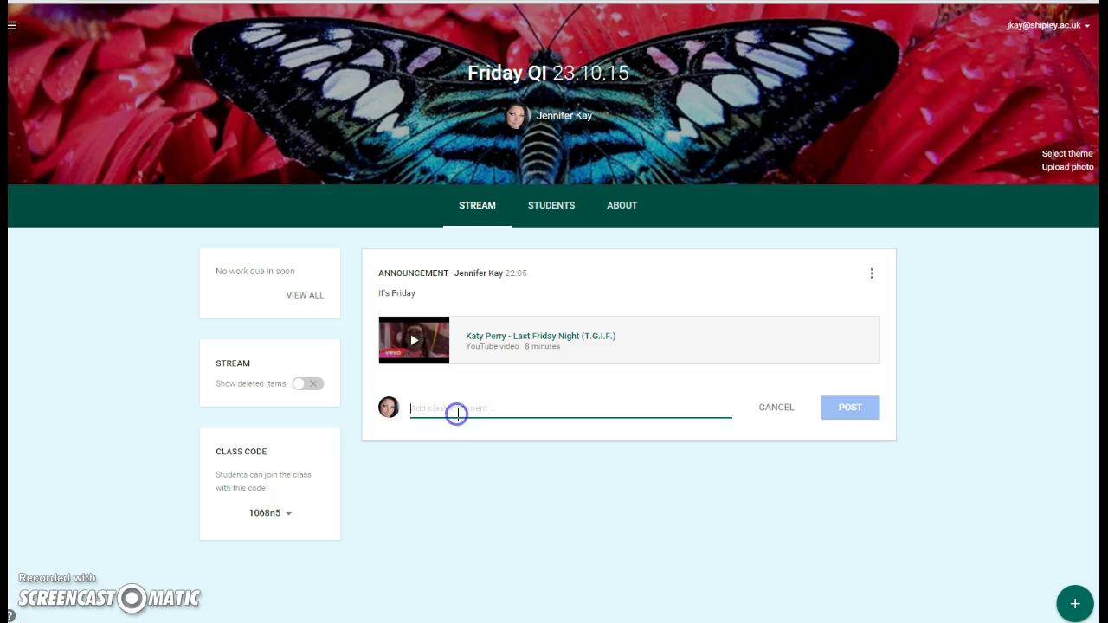
text(Have a lovely weekend)
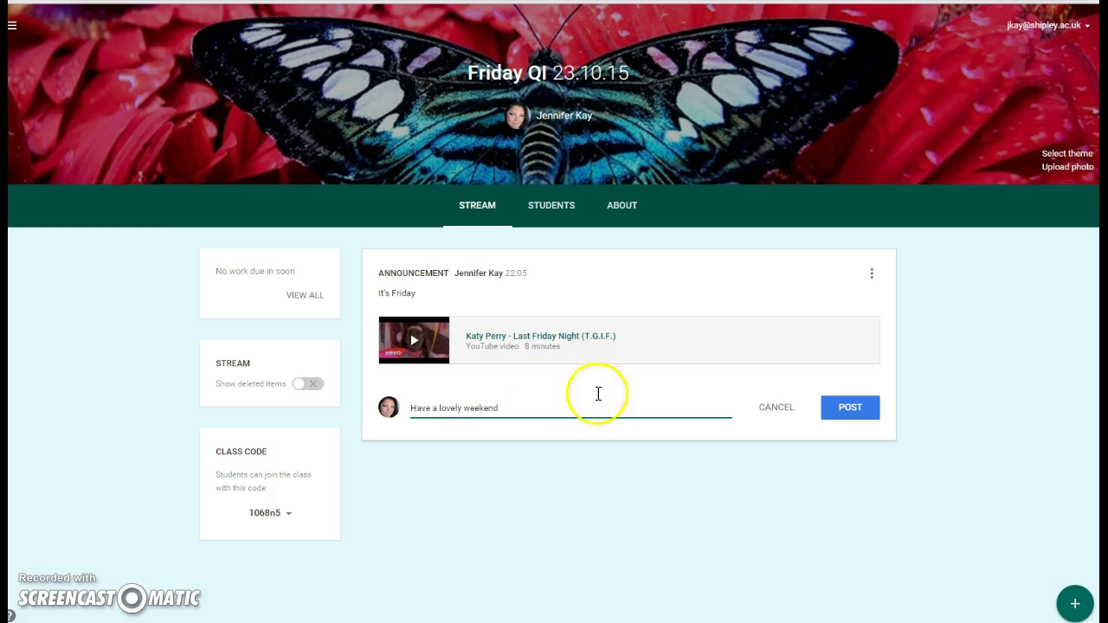
click(847, 409)
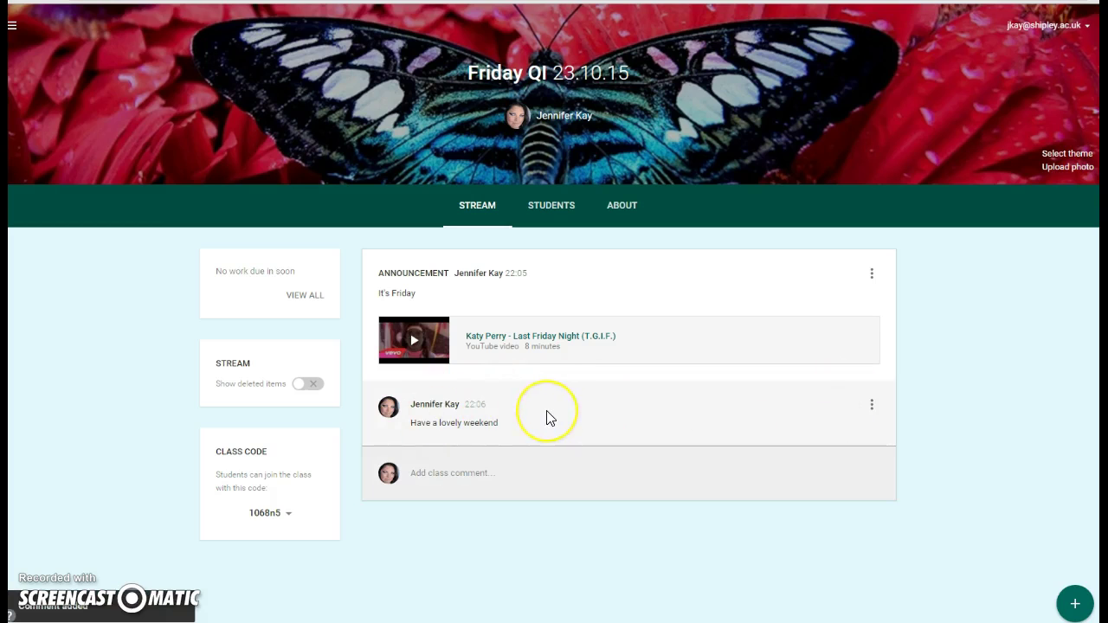
- View the posting and commenting permission options for the class's students, and return to the stream without changing them
click(554, 223)
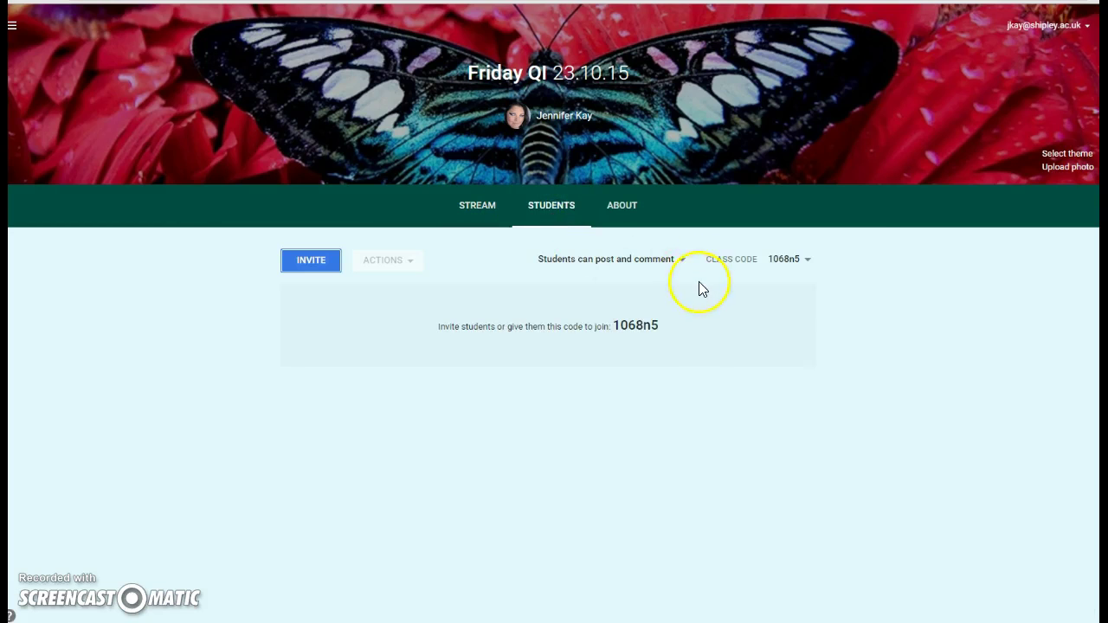
click(681, 264)
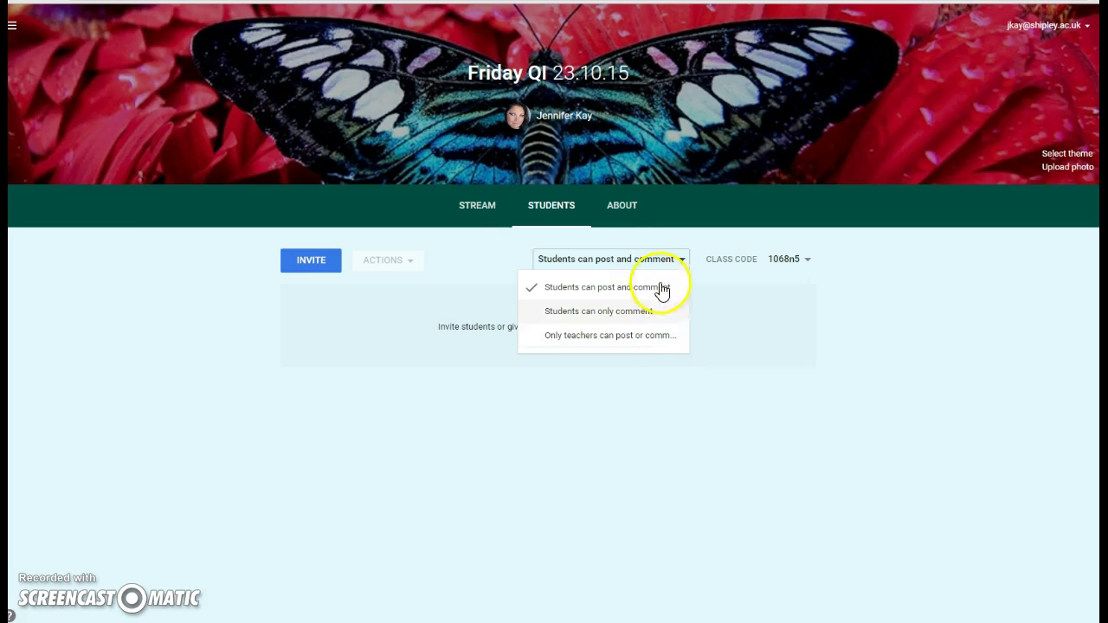
click(480, 208)
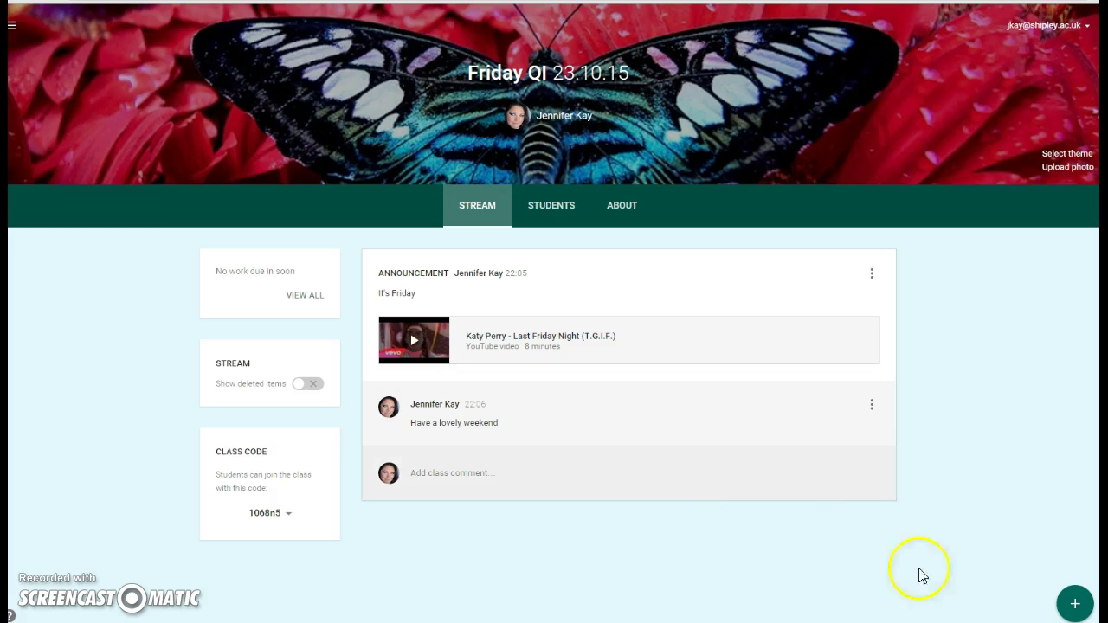
- Create a class assignment with the title "Friday assignment" and the description "Care planning"
click(1076, 610)
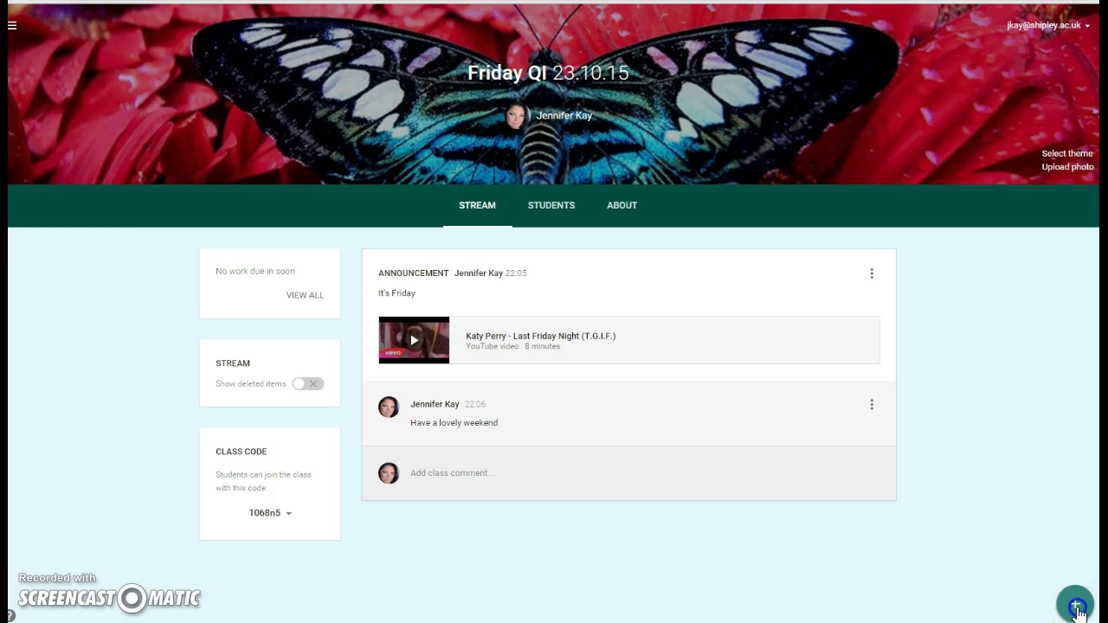
click(1076, 608)
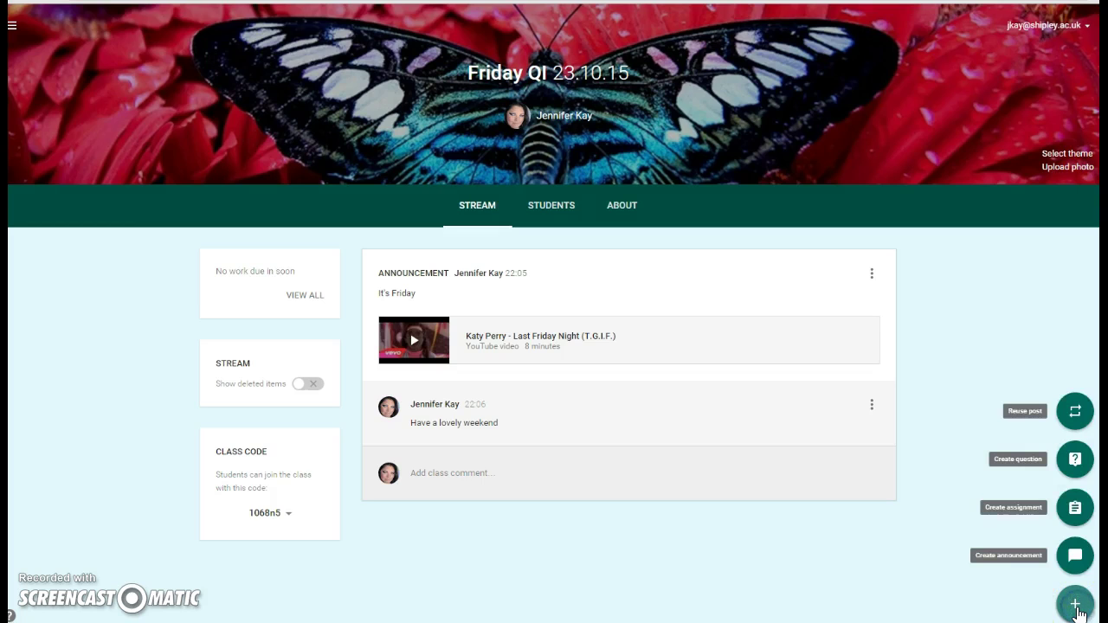
click(1076, 509)
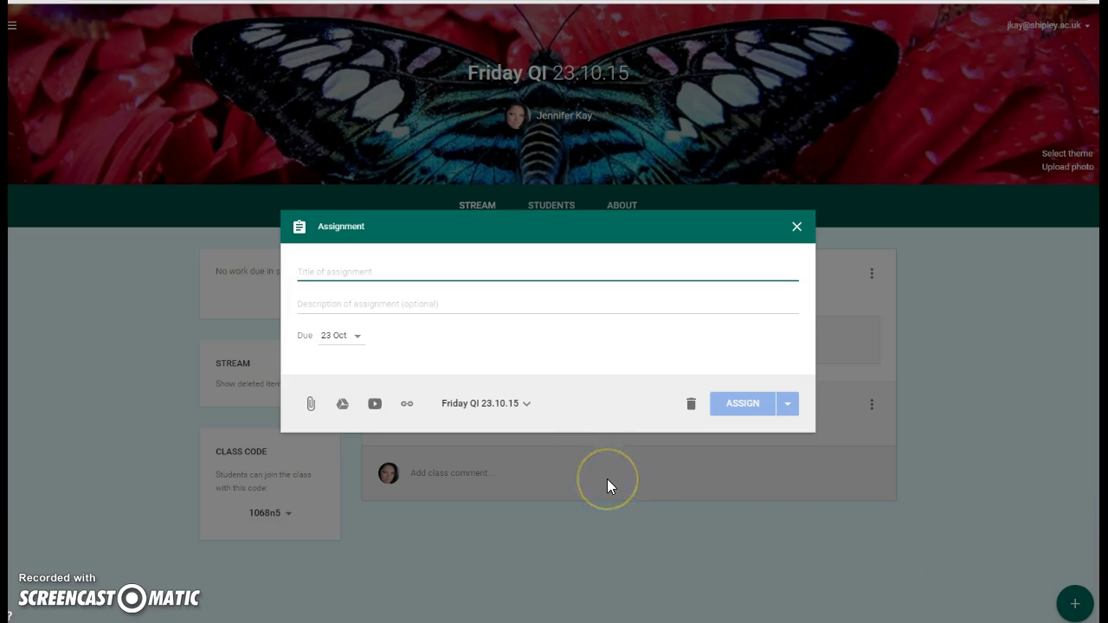
text(Fr)
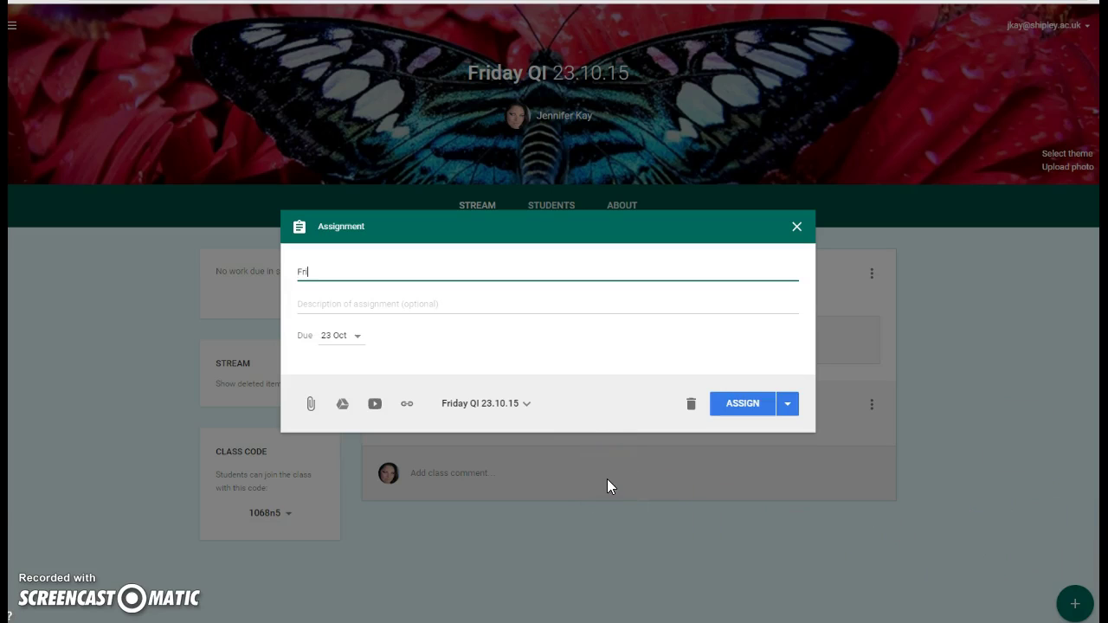
text(iday assignment)
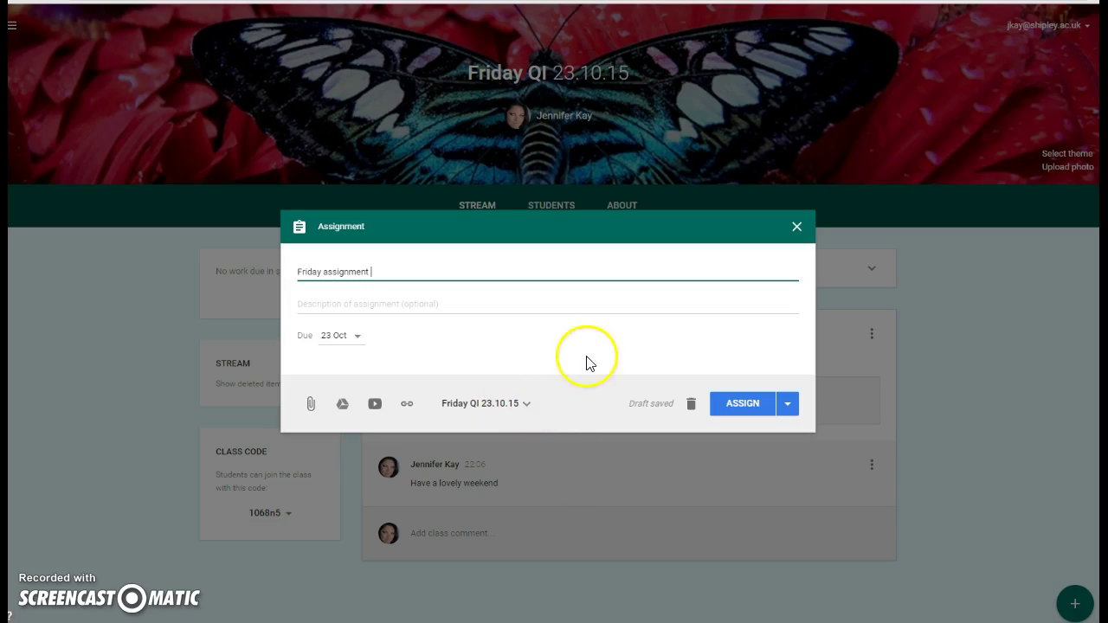
click(532, 303)
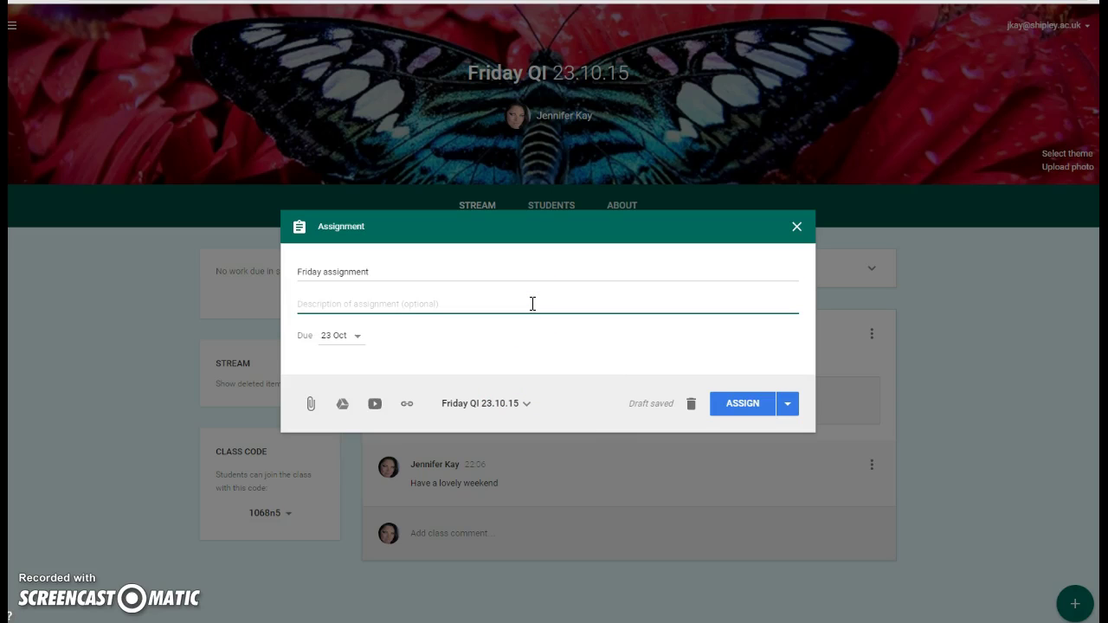
text(Q)
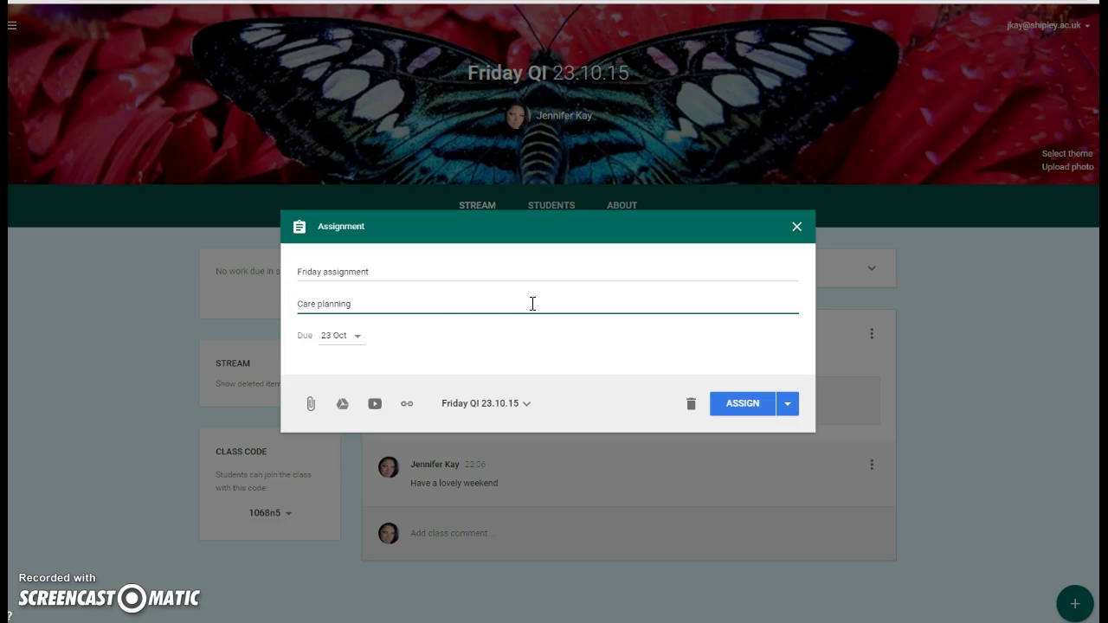
- Set the assignment's due date to 29 Oct 2015 with no due time, and save it
click(357, 336)
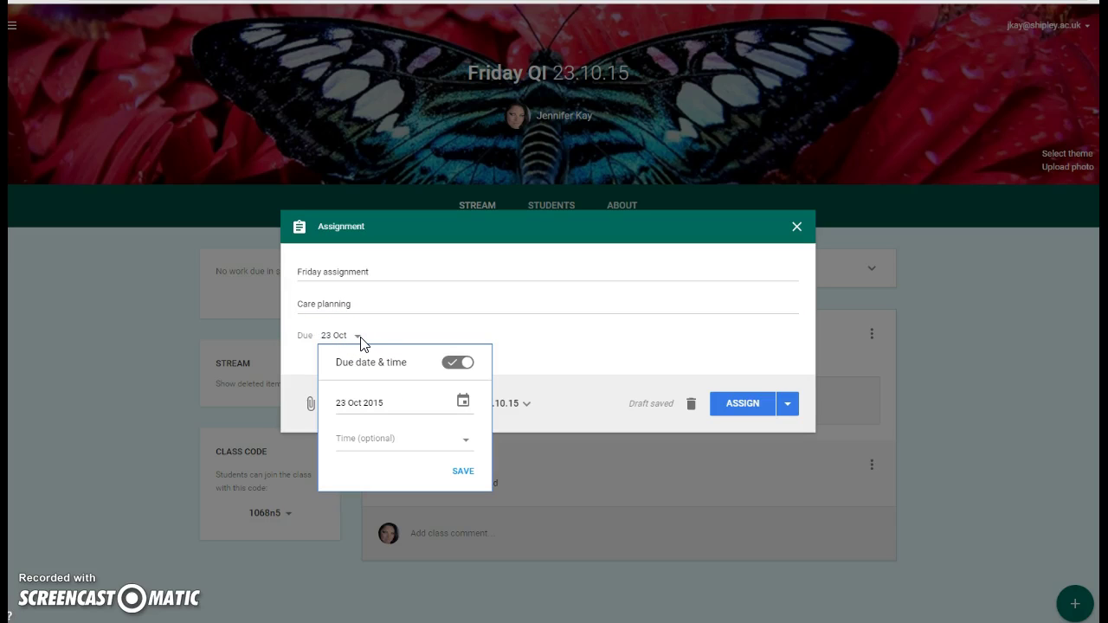
click(463, 402)
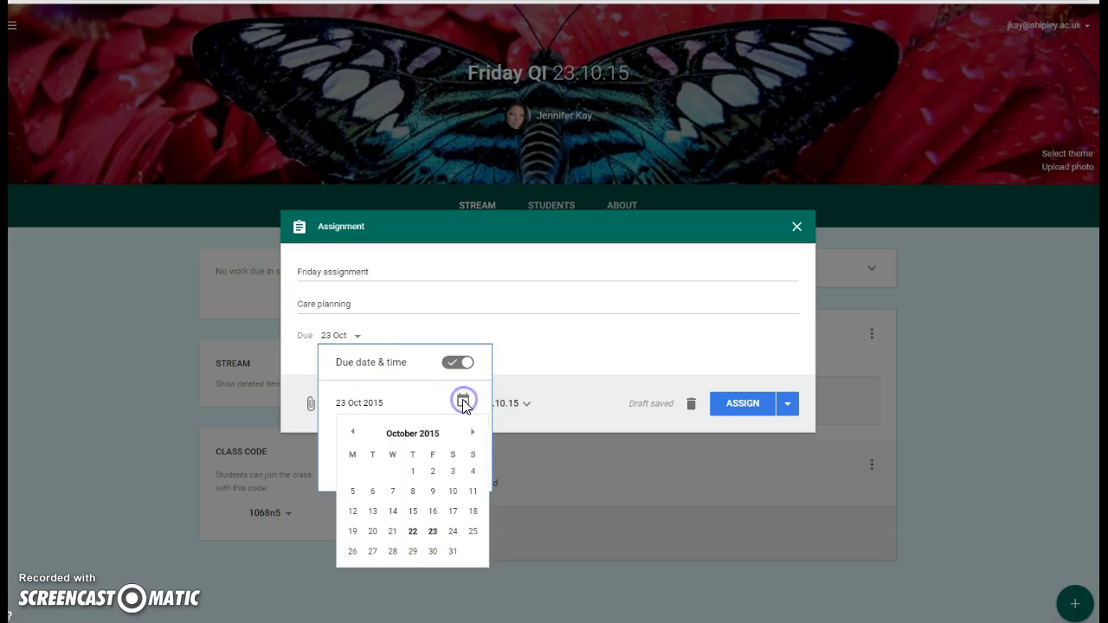
click(413, 555)
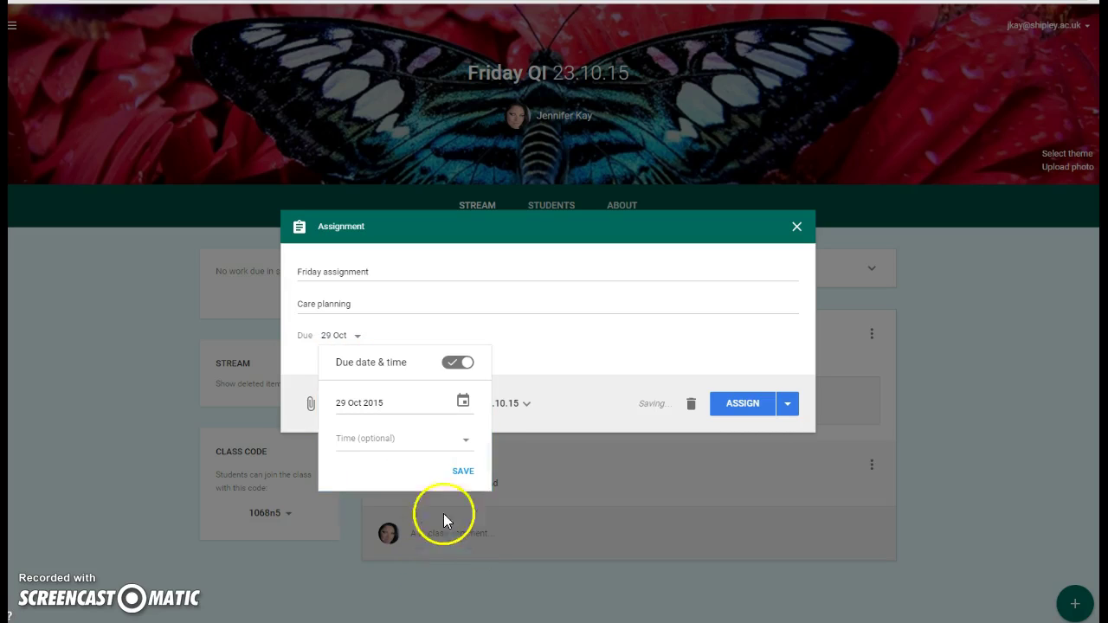
click(465, 440)
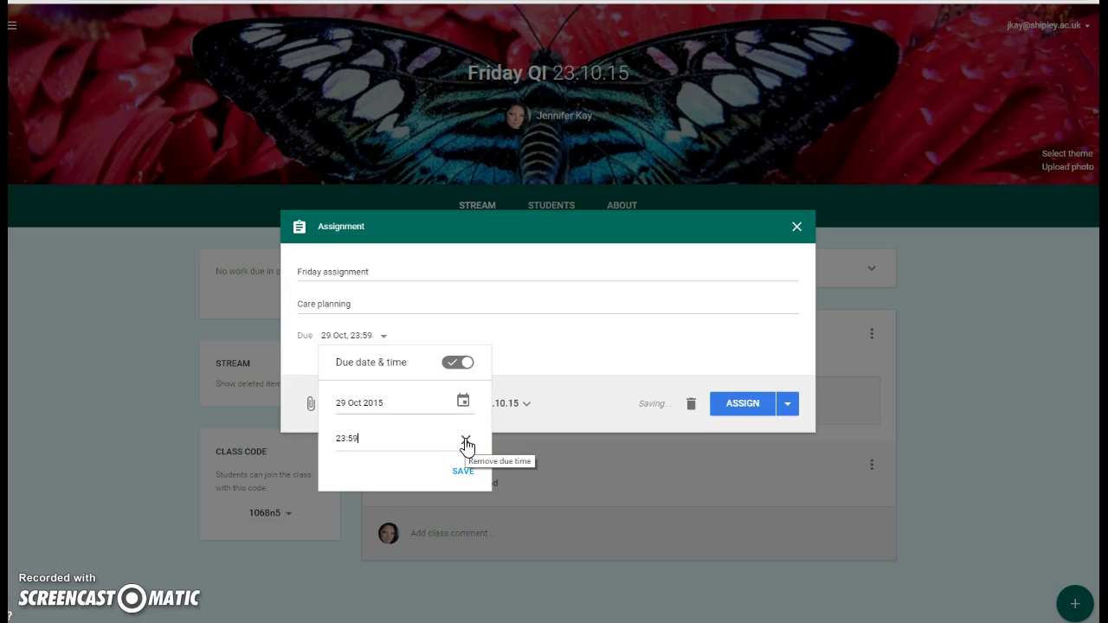
click(466, 442)
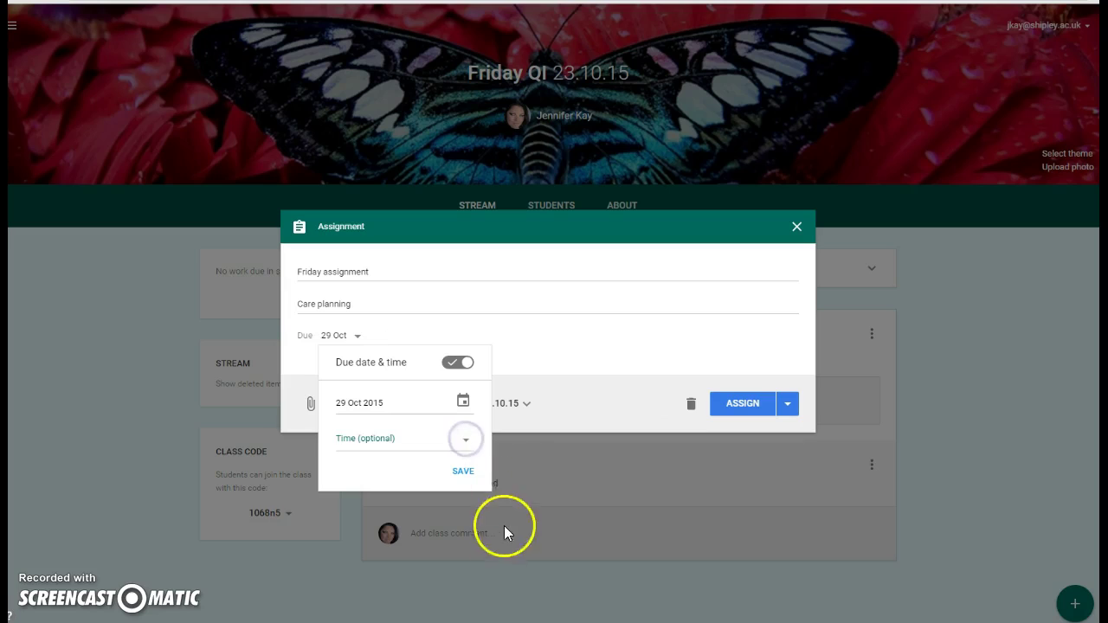
click(464, 473)
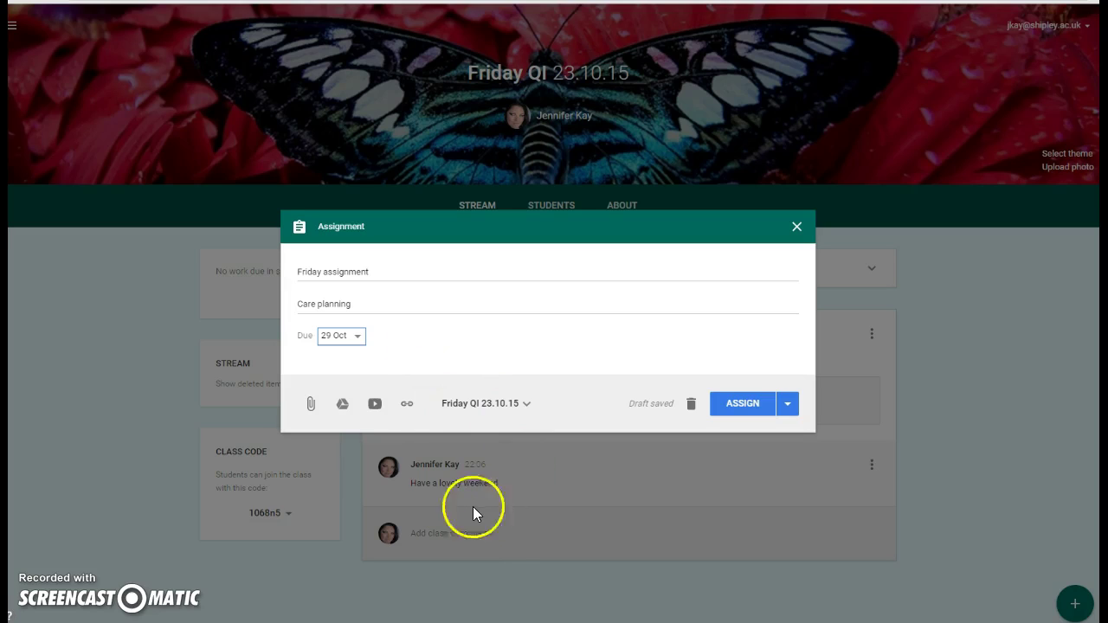
- Attach the Drive document "person centred Care planning personalisation workbook 2011 JK" to the assignment, with a copy made for each student
click(345, 403)
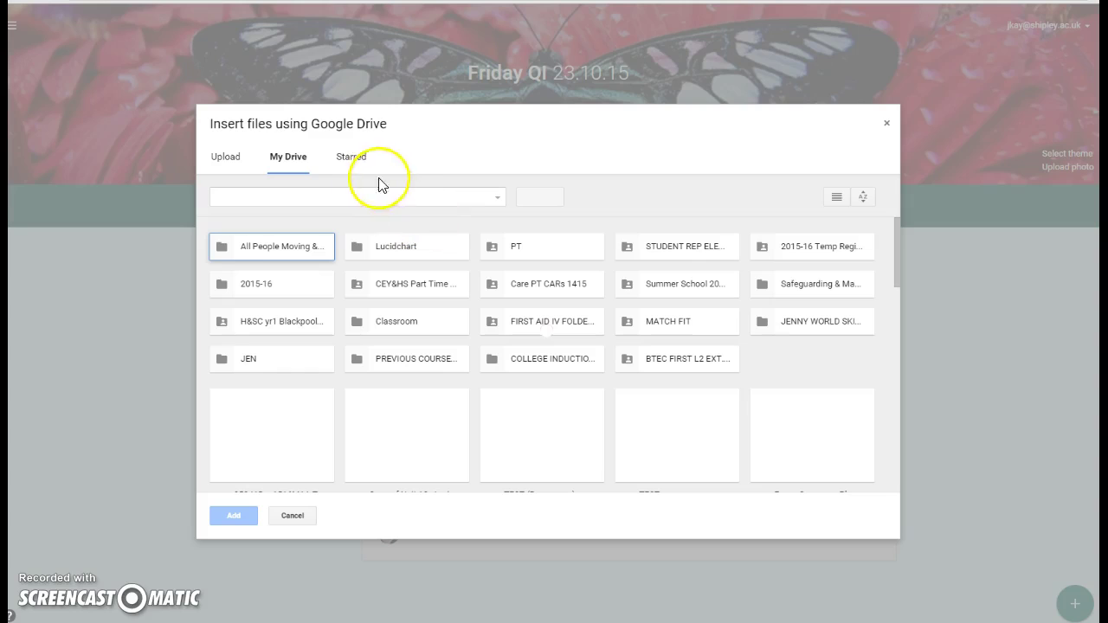
click(388, 197)
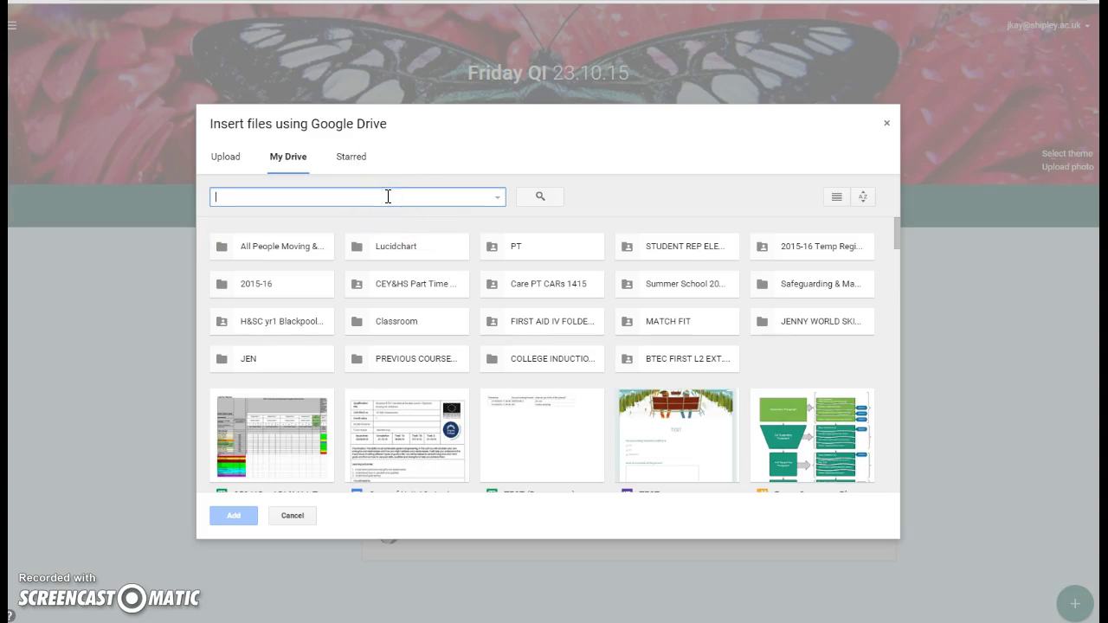
text(person)
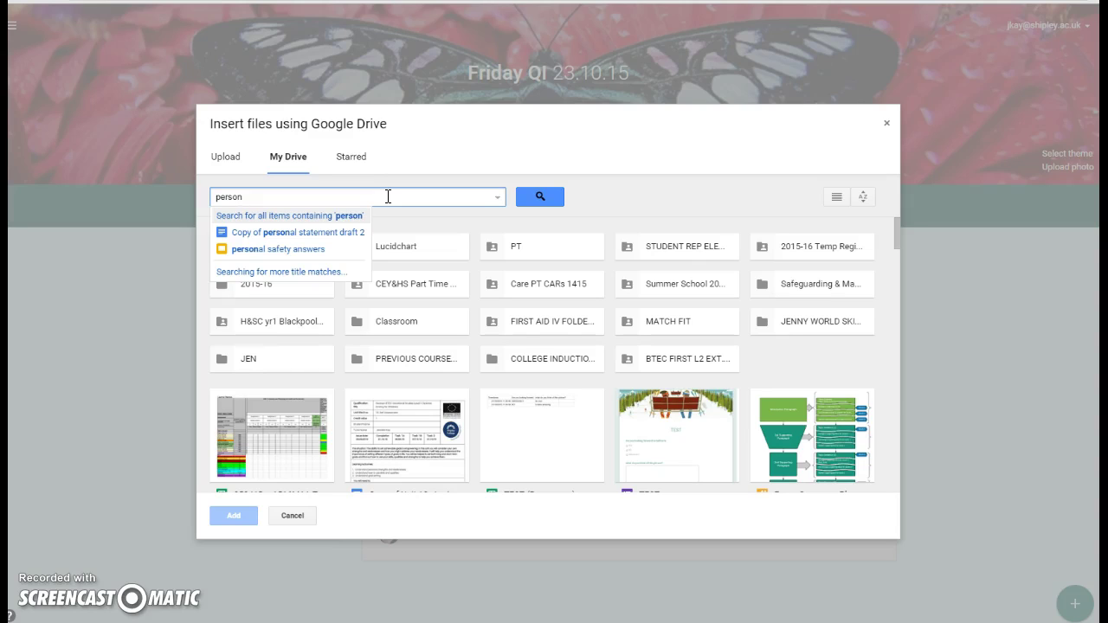
text( cen)
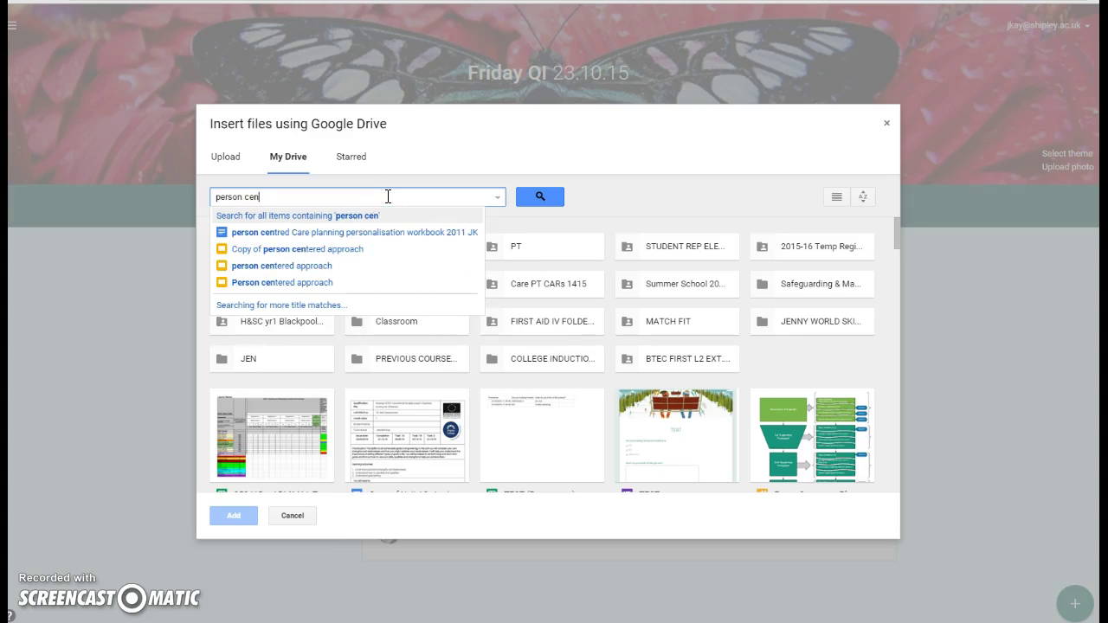
text(tre)
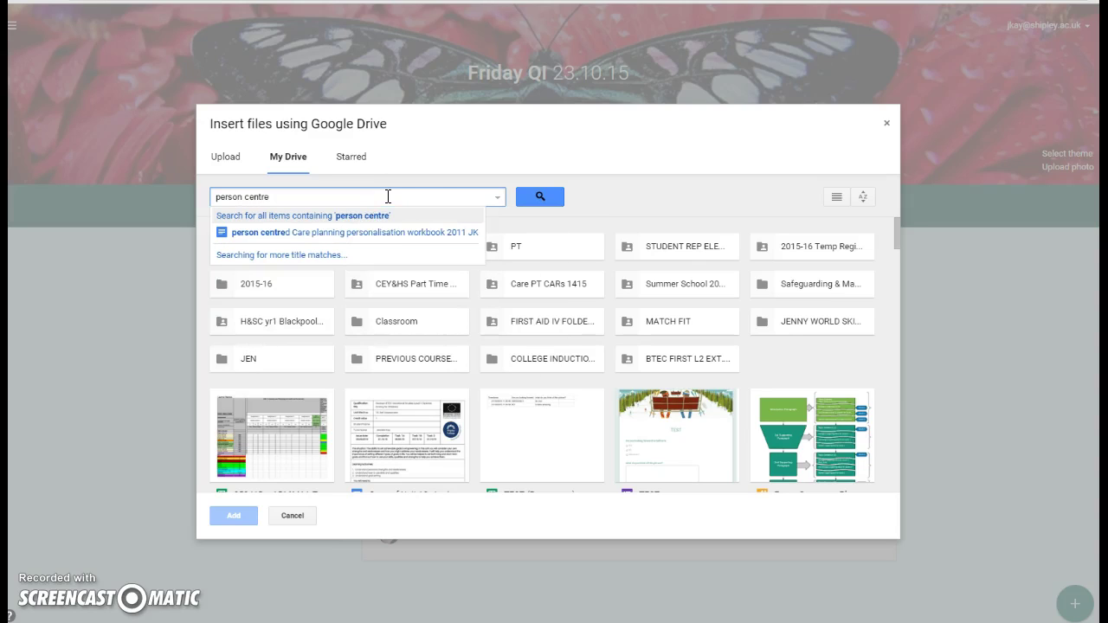
click(420, 232)
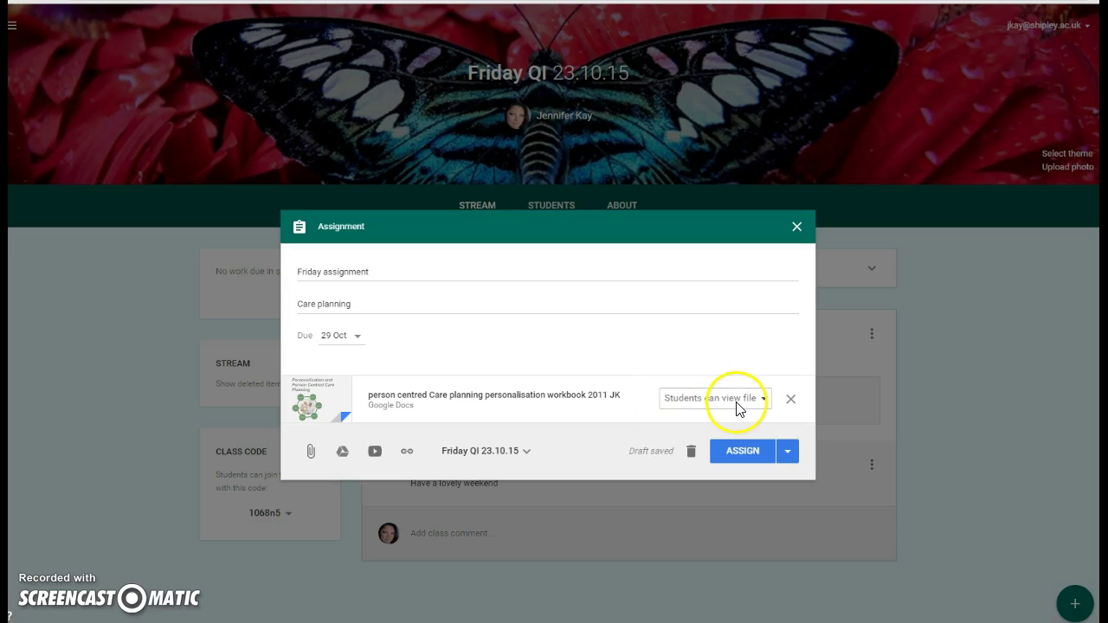
click(768, 400)
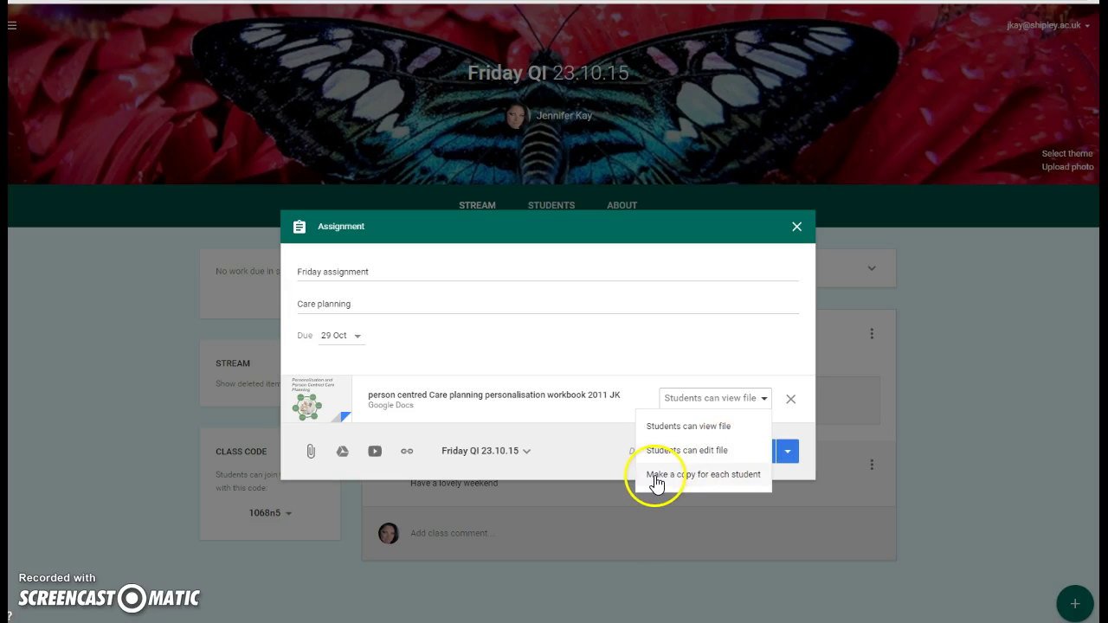
click(750, 485)
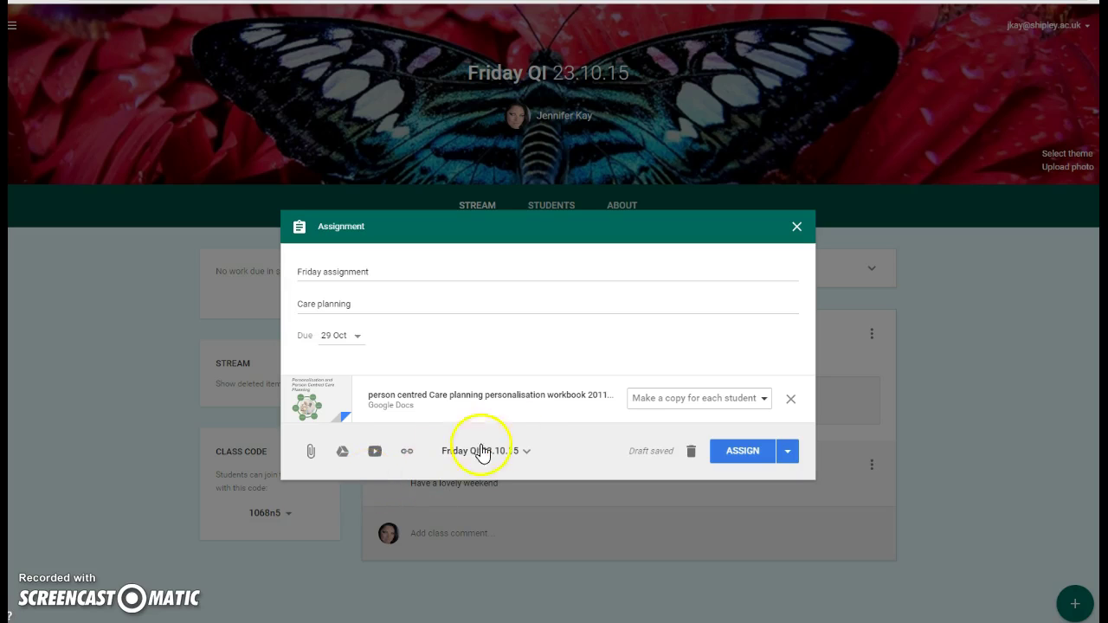
- Attach the Google Slides file "Care planning" from Drive and assign the Friday assignment to the class
click(342, 454)
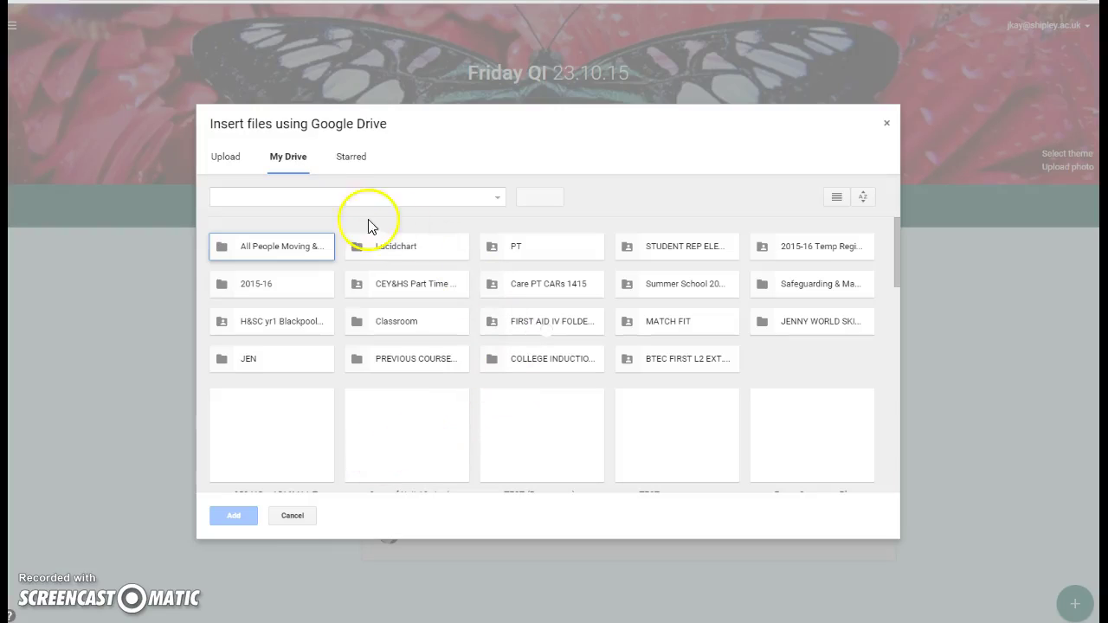
click(330, 201)
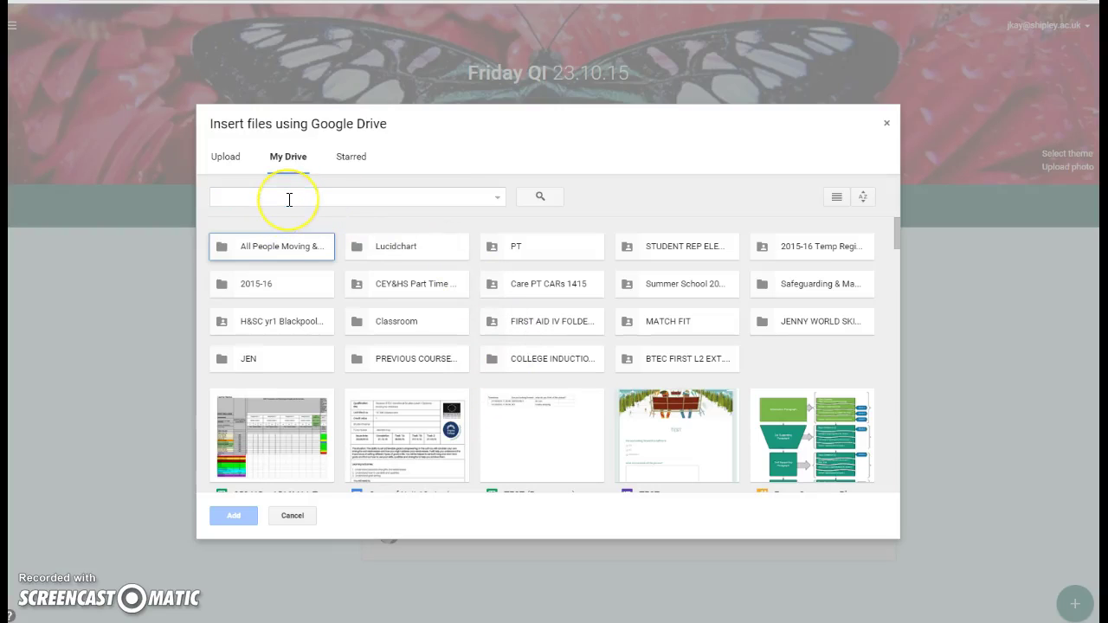
scroll(289, 200, down, 3)
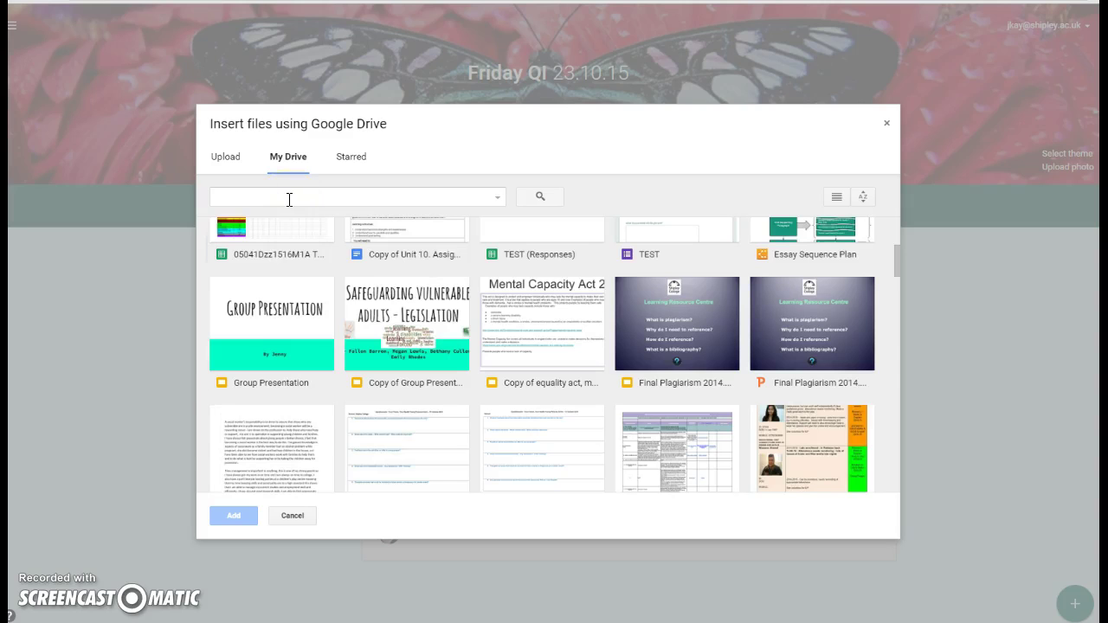
click(291, 197)
text(care)
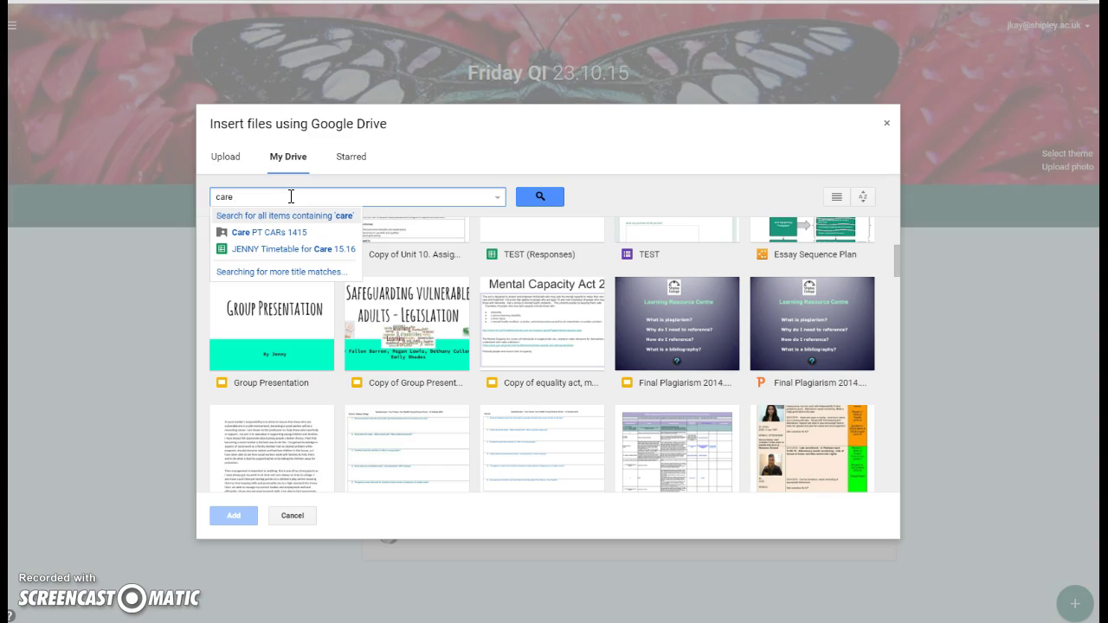
text( plan)
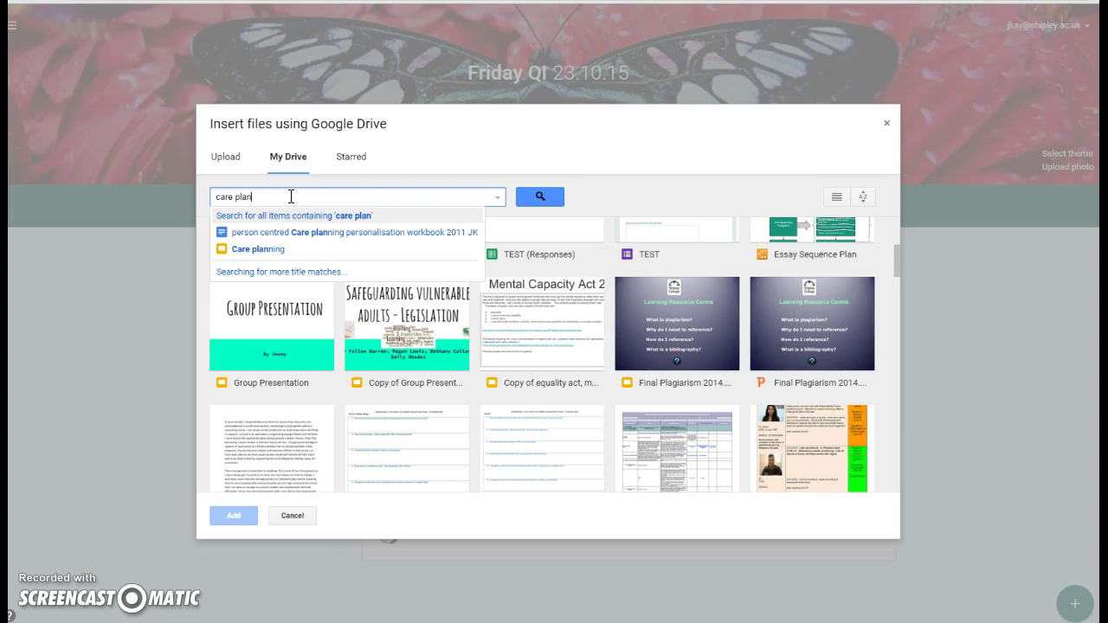
click(260, 248)
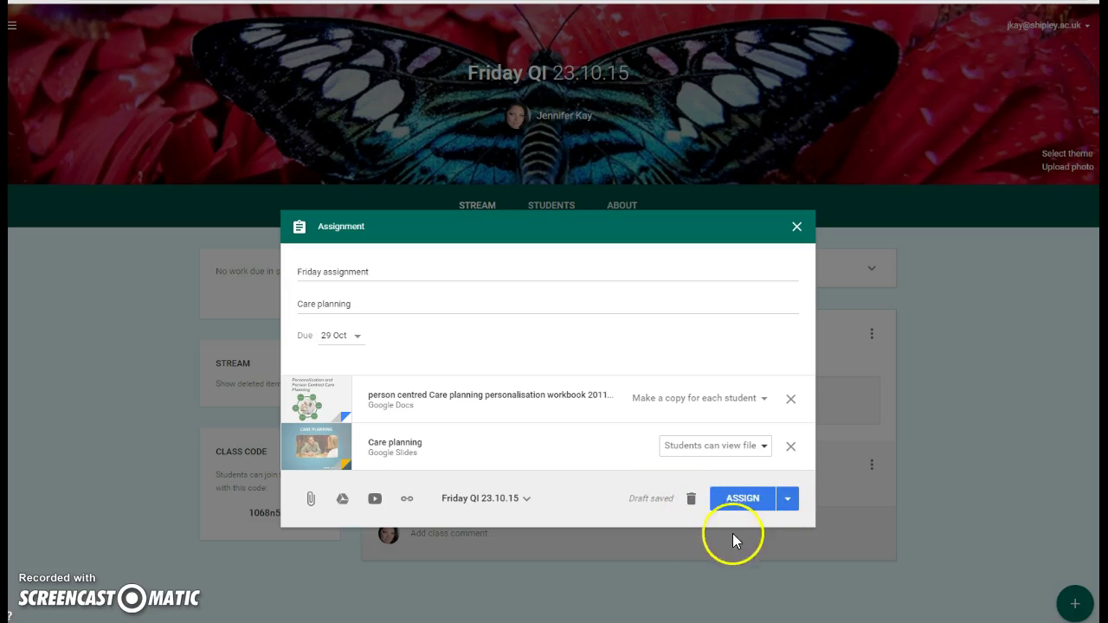
click(744, 511)
click(751, 507)
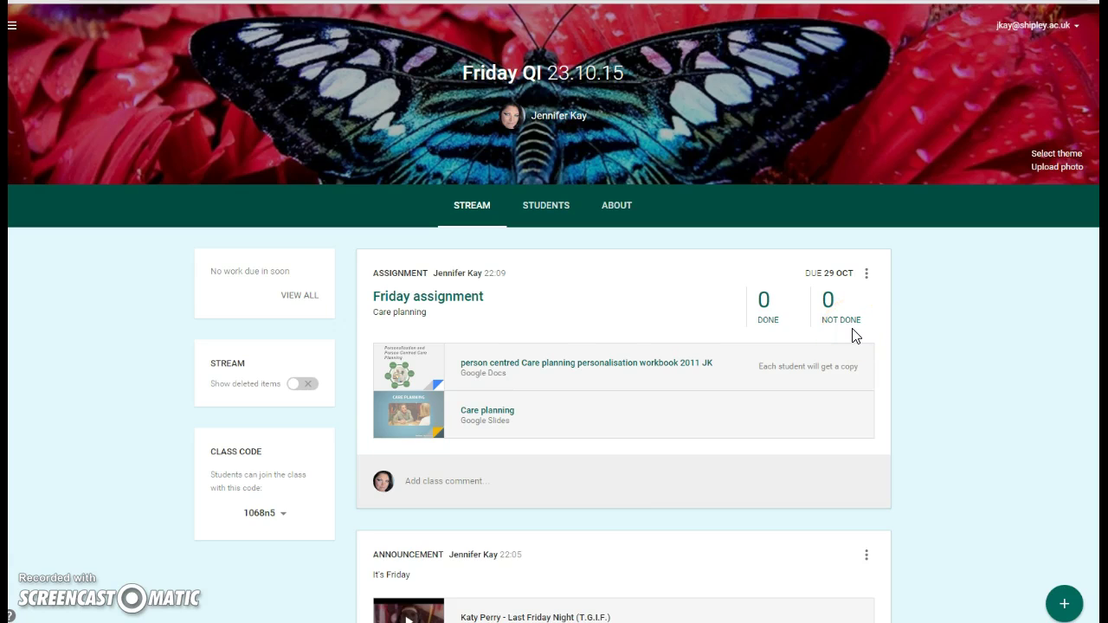
scroll(965, 376, down, 2)
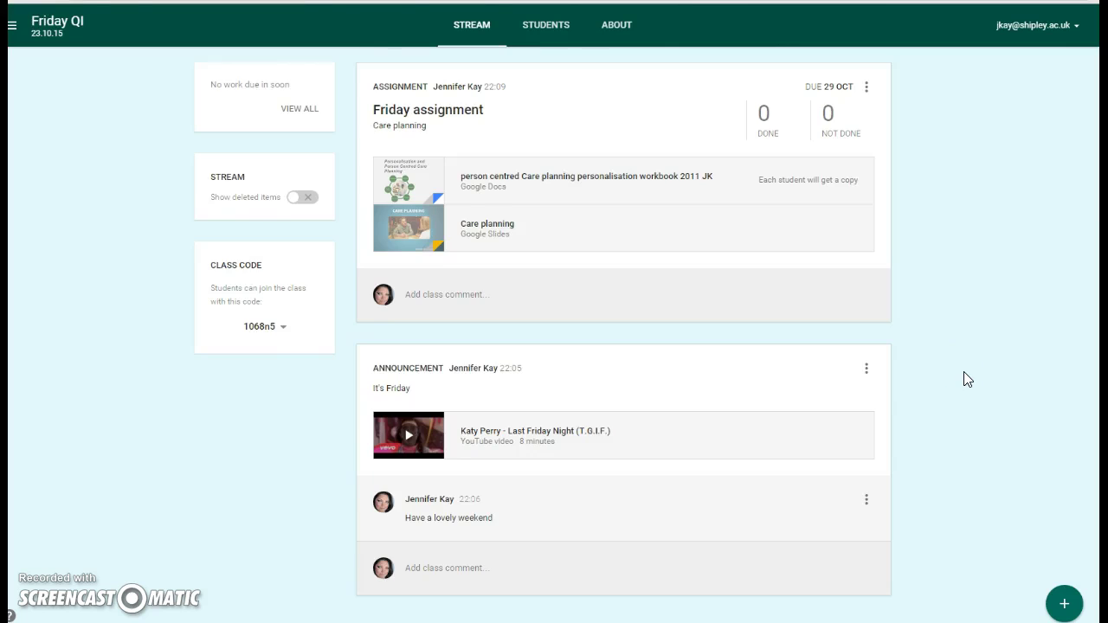
scroll(968, 380, up, 2)
click(866, 418)
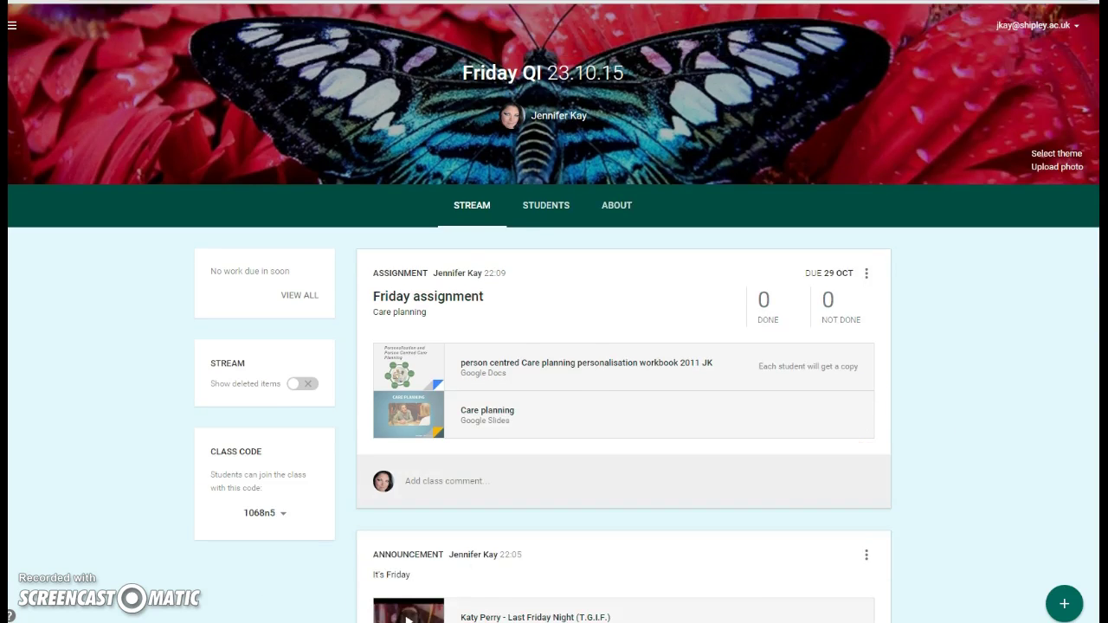